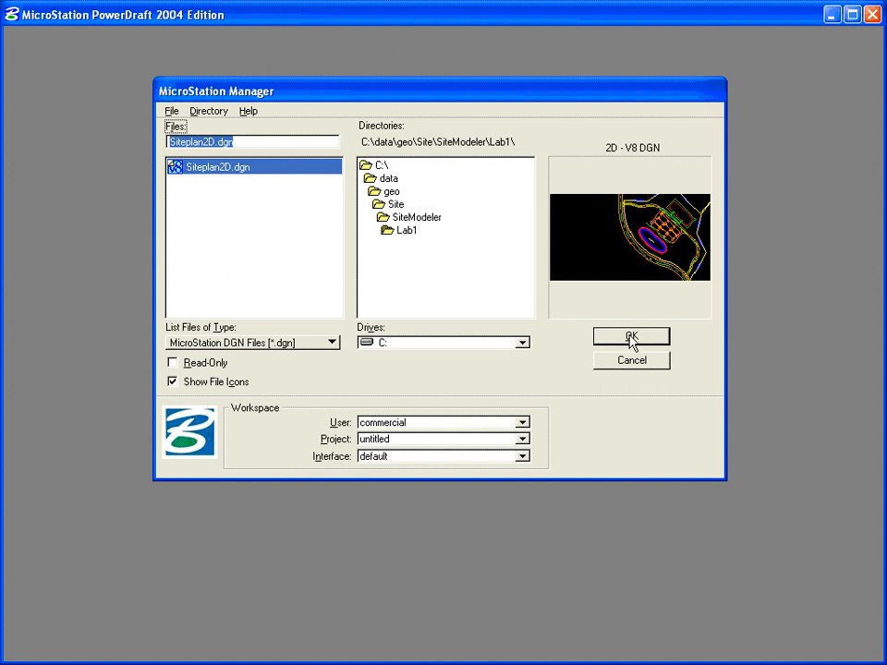
# - Open the Siteplan2D.dgn drawing, dismiss the licence notice and open the existing Site Modeler project from the Lab1 folder
pyautogui.click(631, 336)
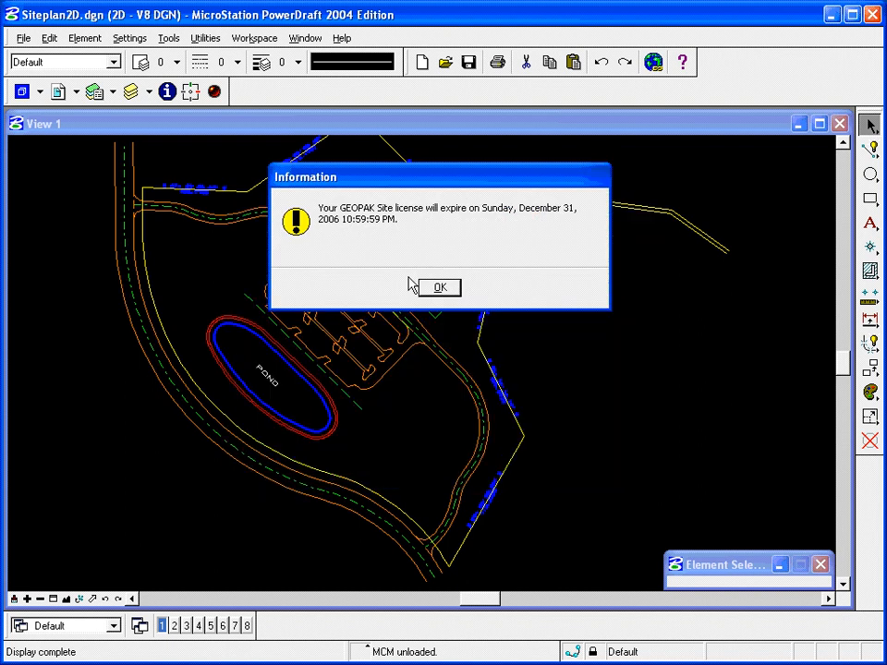
pyautogui.click(442, 289)
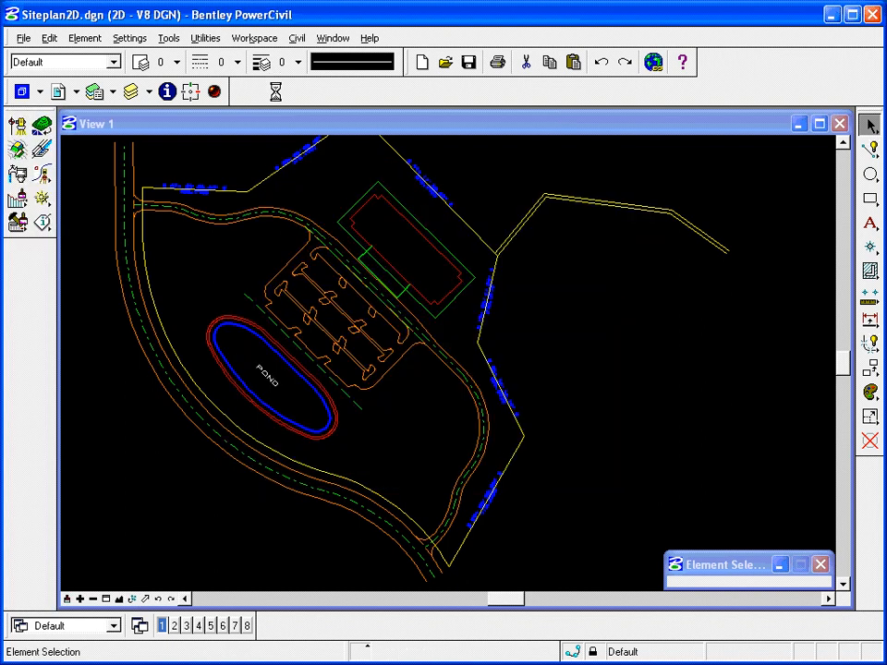
pyautogui.click(17, 153)
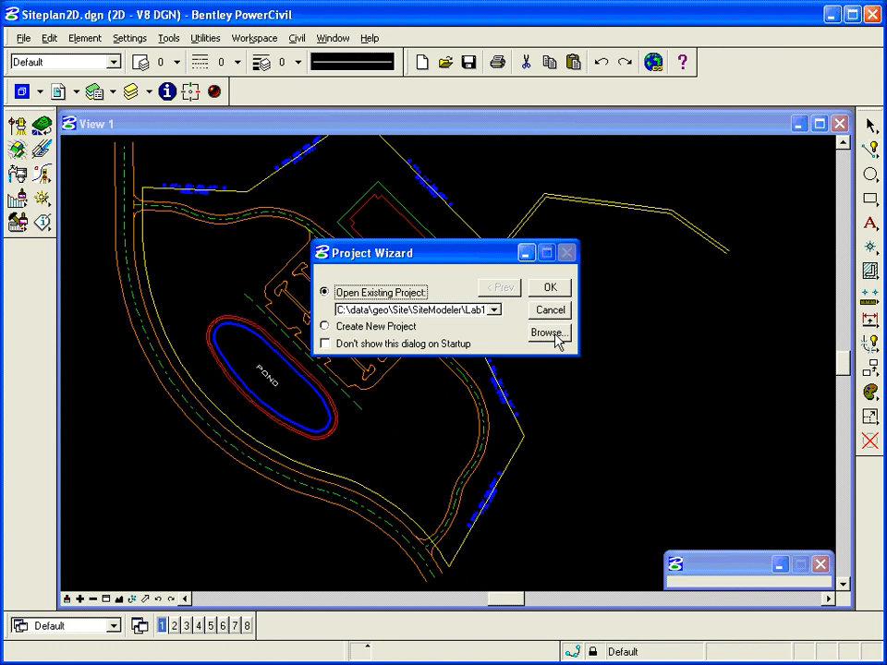
pyautogui.click(552, 289)
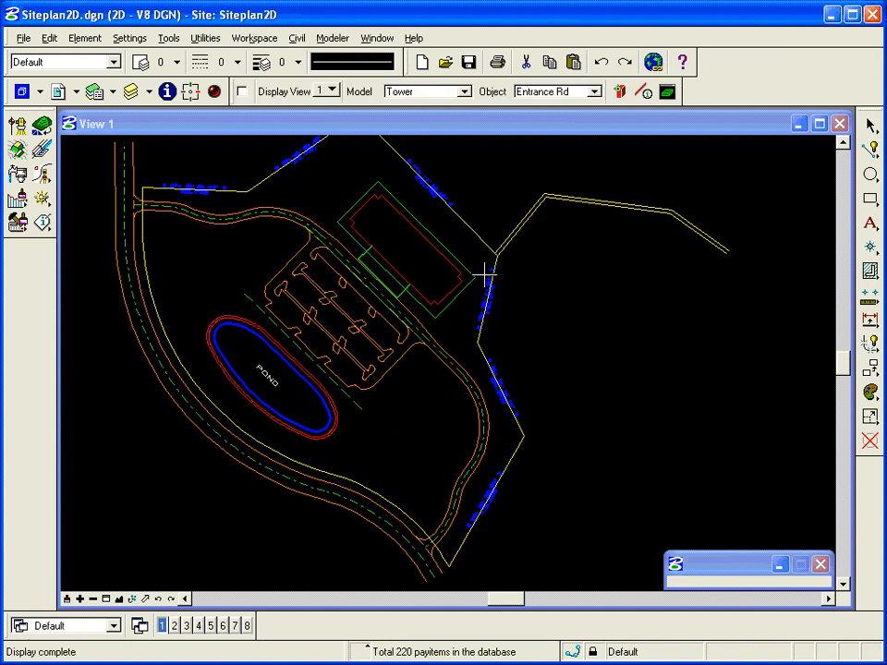
# - Turn on the display of the Tower model in View 1
pyautogui.click(241, 91)
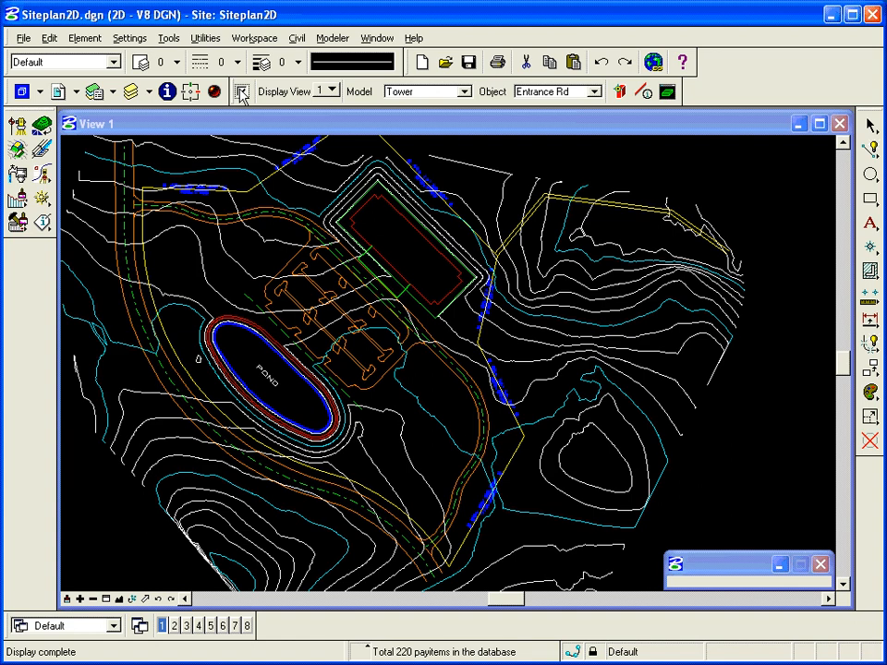
pyautogui.click(242, 92)
# - Examine the road profile up close in View 2, fitting the whole drawing first, and close that view
pyautogui.click(174, 625)
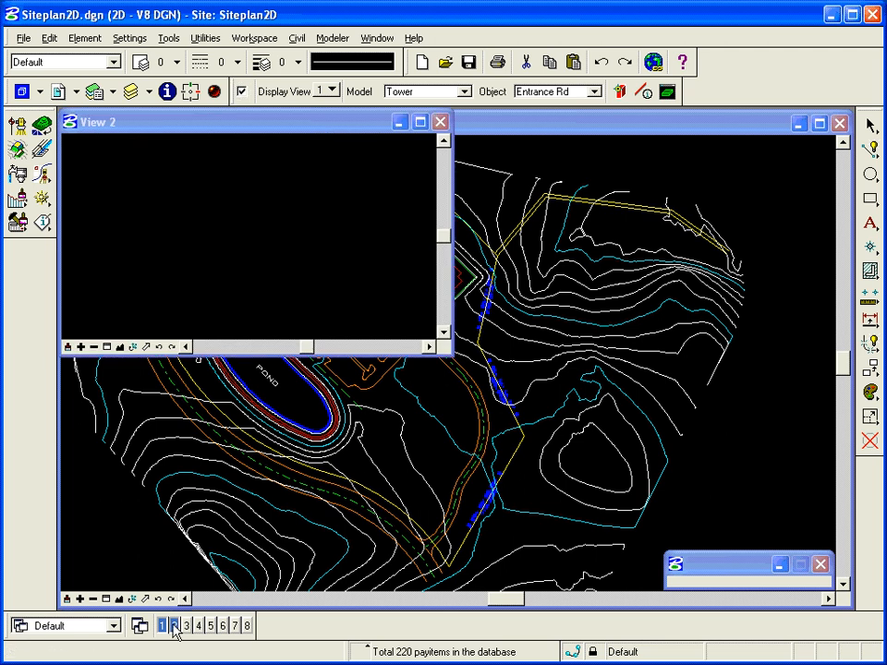
pyautogui.click(119, 347)
pyautogui.click(107, 346)
pyautogui.click(130, 297)
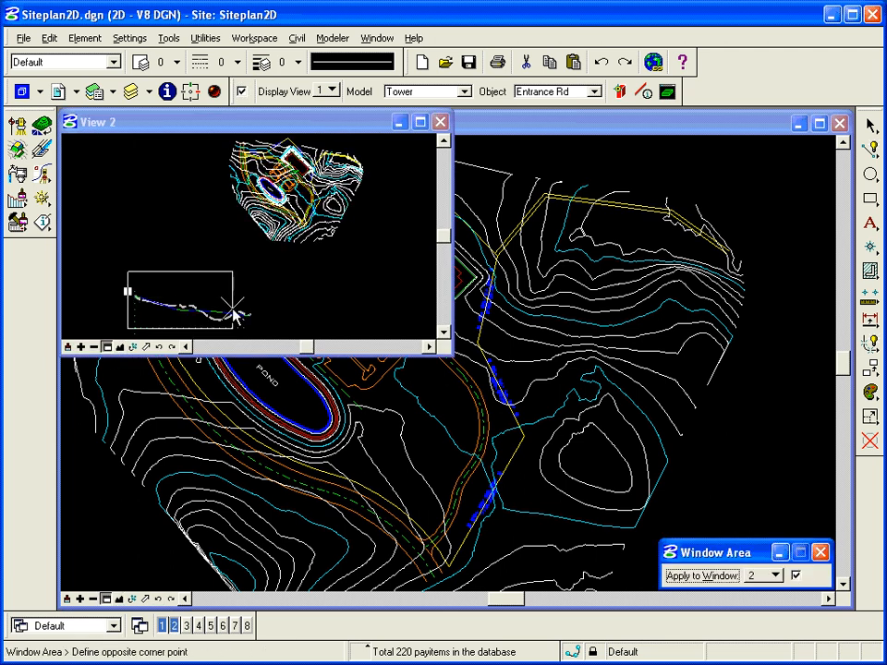
pyautogui.click(252, 314)
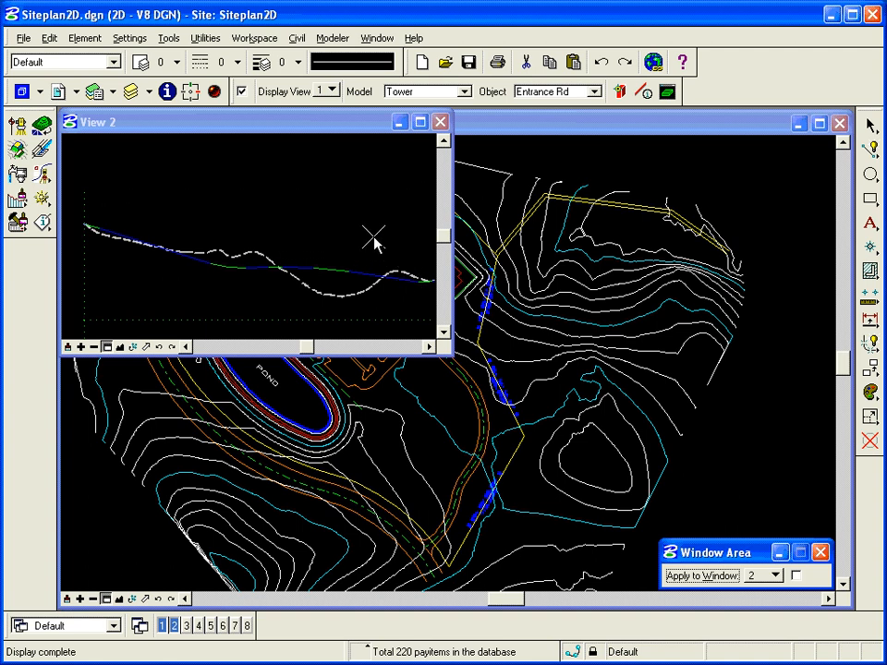
pyautogui.click(442, 123)
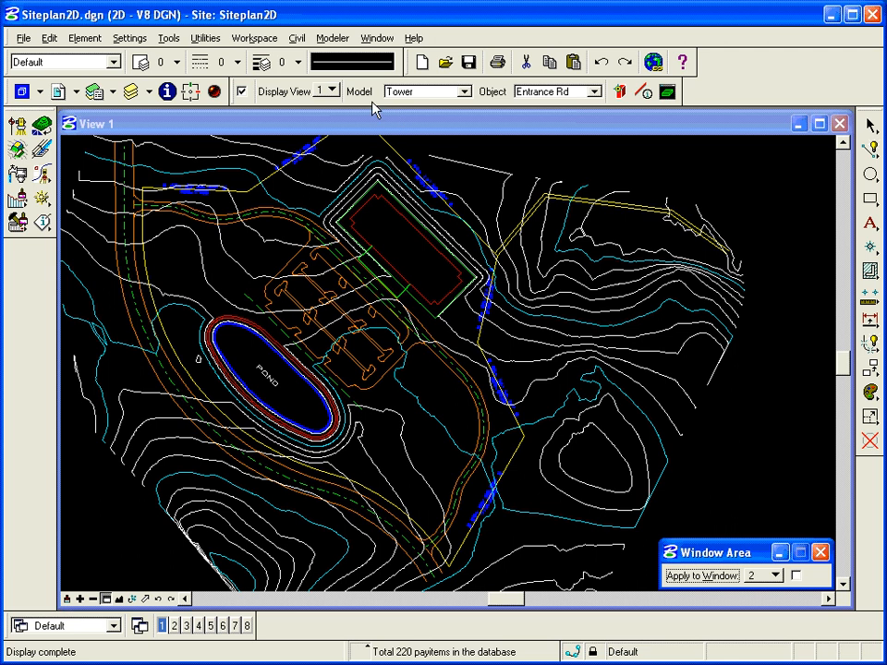
# - Open the Composite Section tool and enable adding its results to the active object Entrance Rd
pyautogui.click(332, 38)
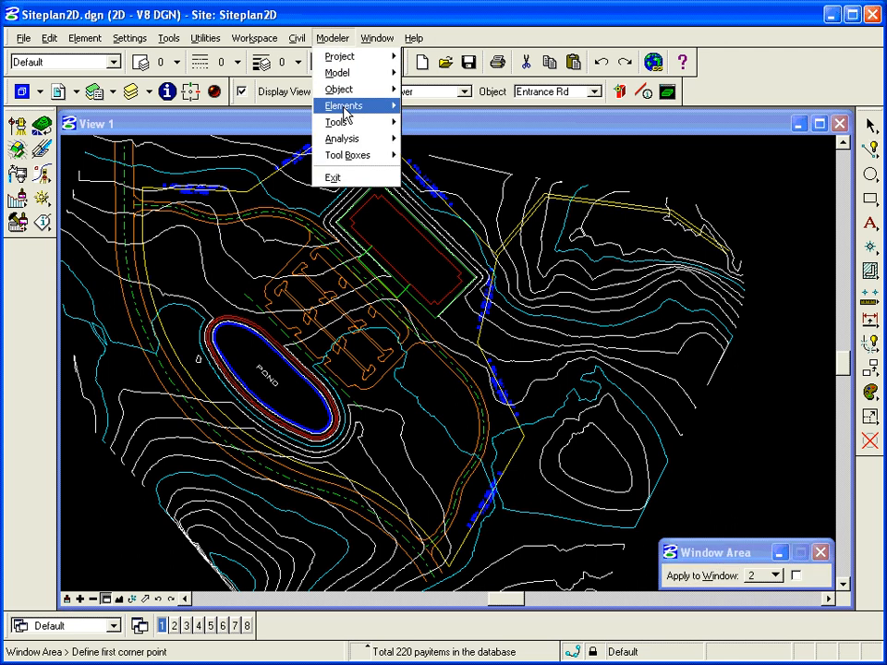
pyautogui.moveTo(341, 122)
pyautogui.click(435, 129)
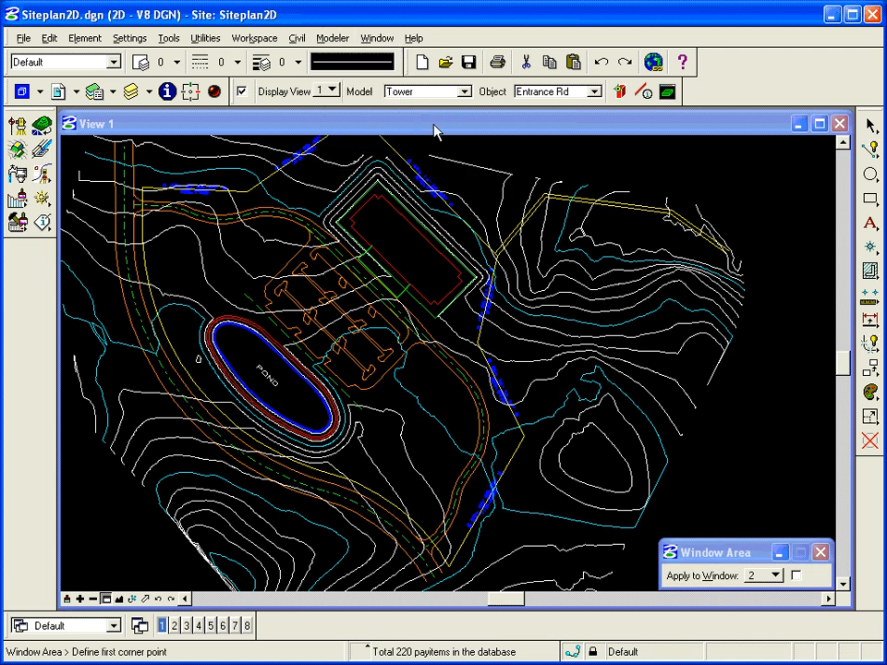
pyautogui.moveTo(357, 357); pyautogui.dragTo(397, 194)
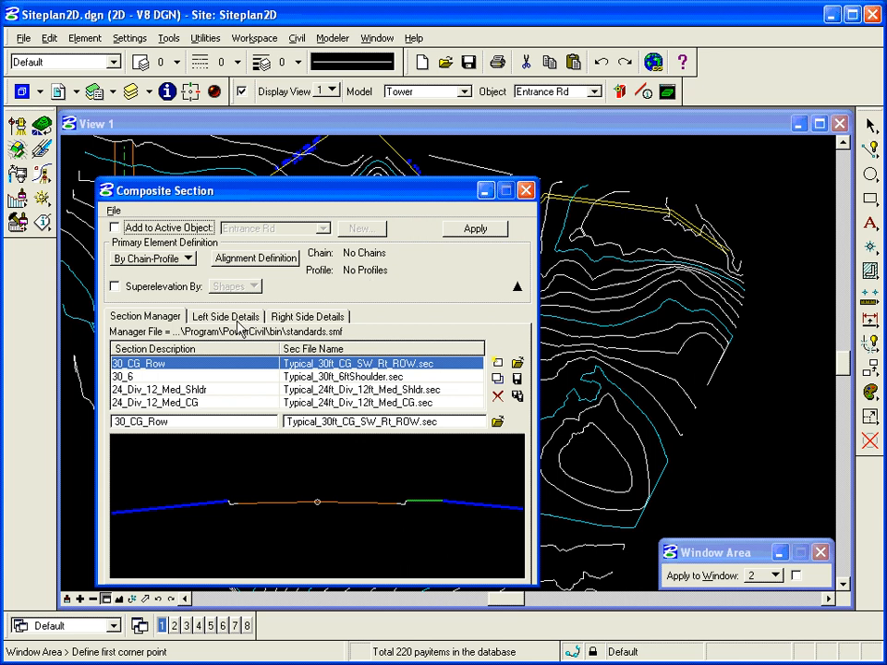
pyautogui.click(287, 319)
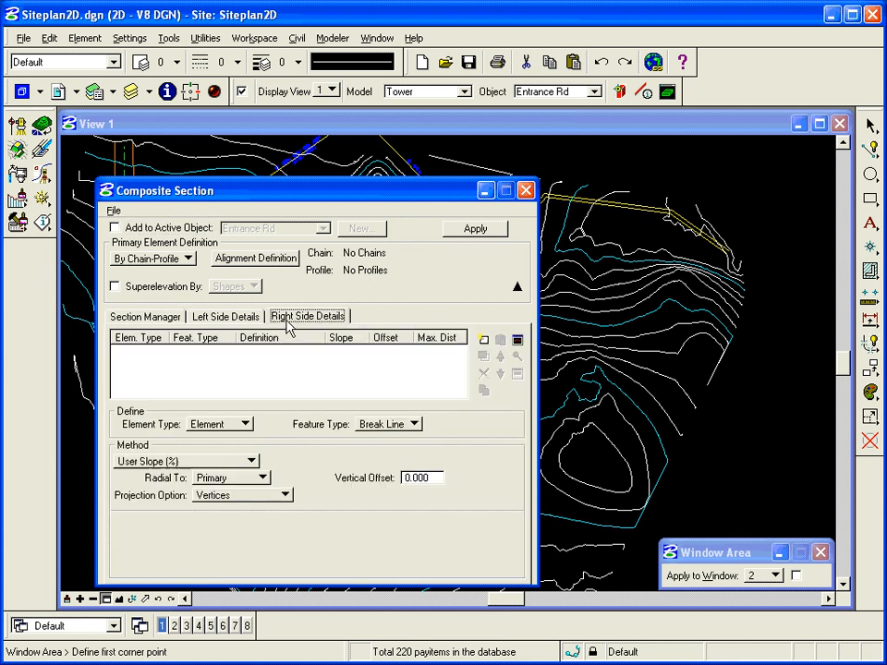
pyautogui.click(235, 318)
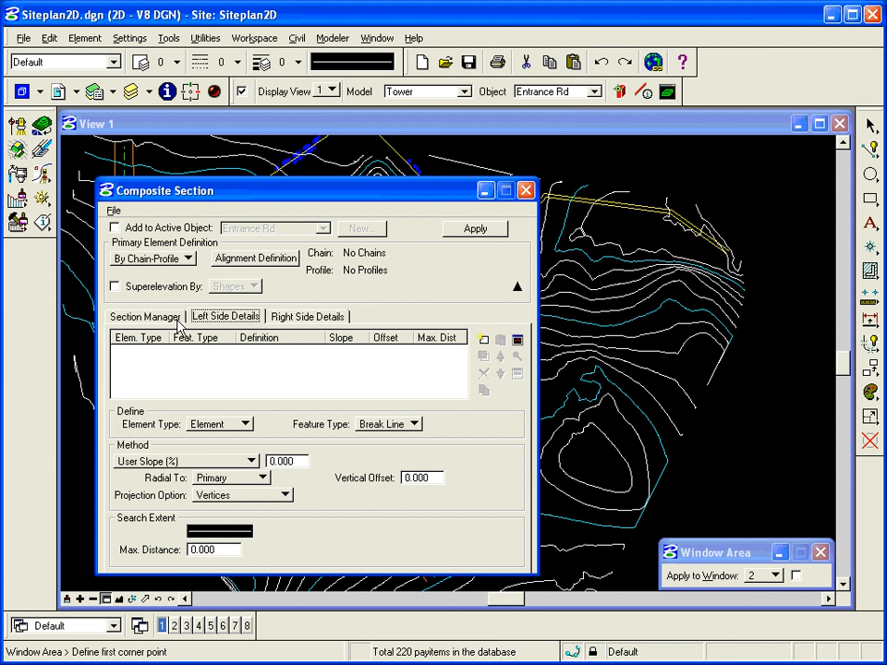
pyautogui.click(114, 228)
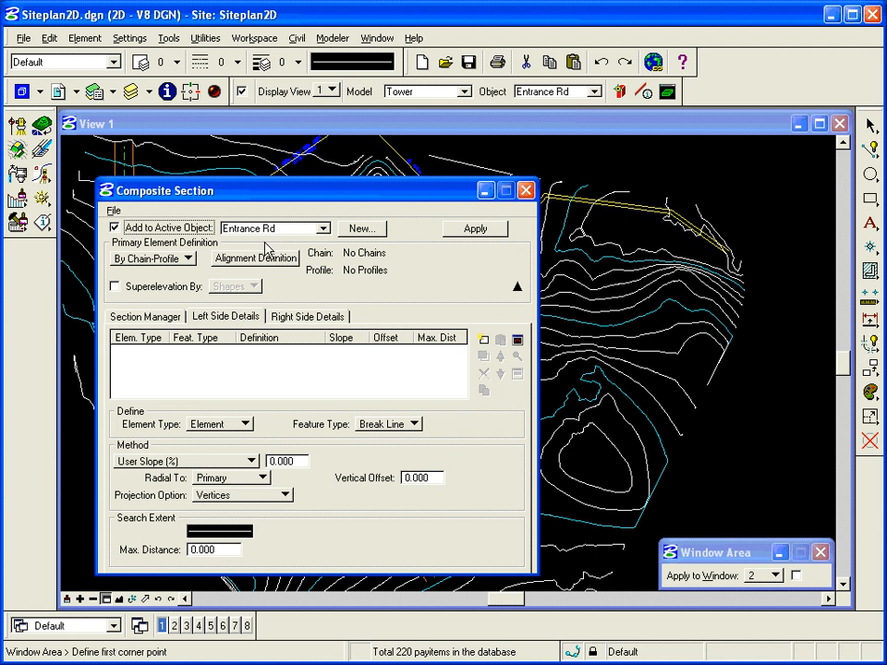
# - Look through the standard typical sections down to 24_Div_12_Med_Shldr and return to the left side details
pyautogui.click(145, 317)
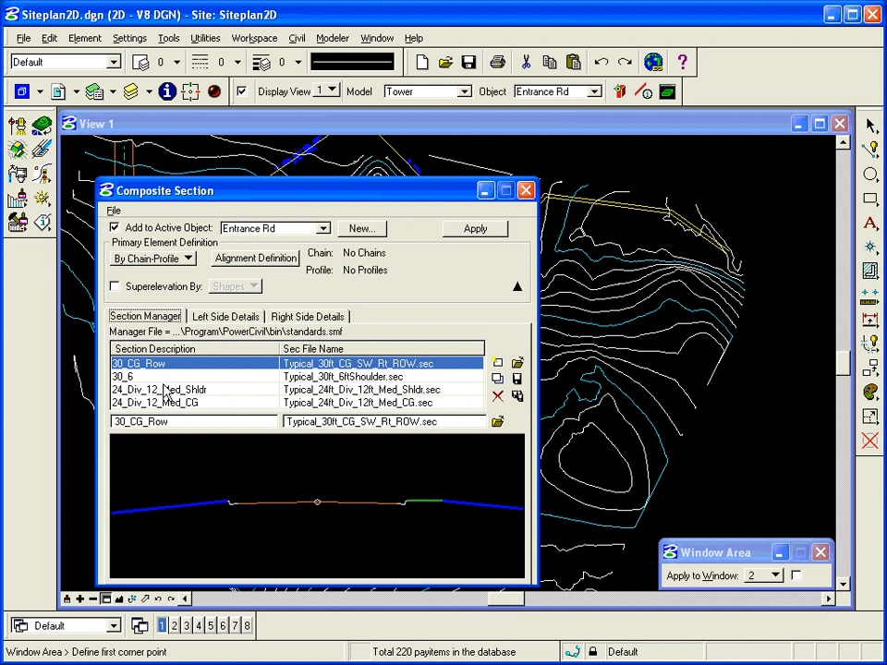
pyautogui.press('Right')
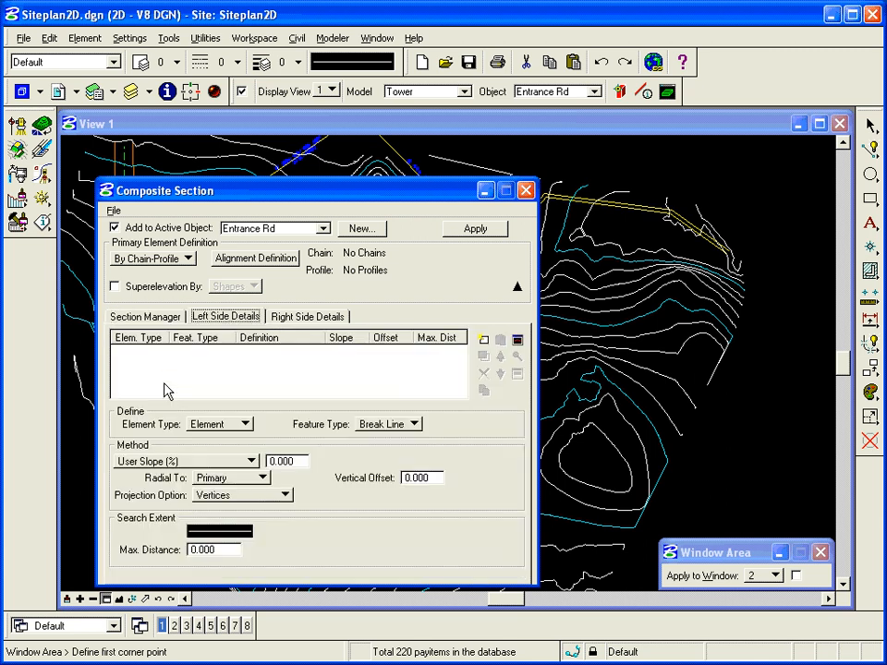
pyautogui.click(144, 320)
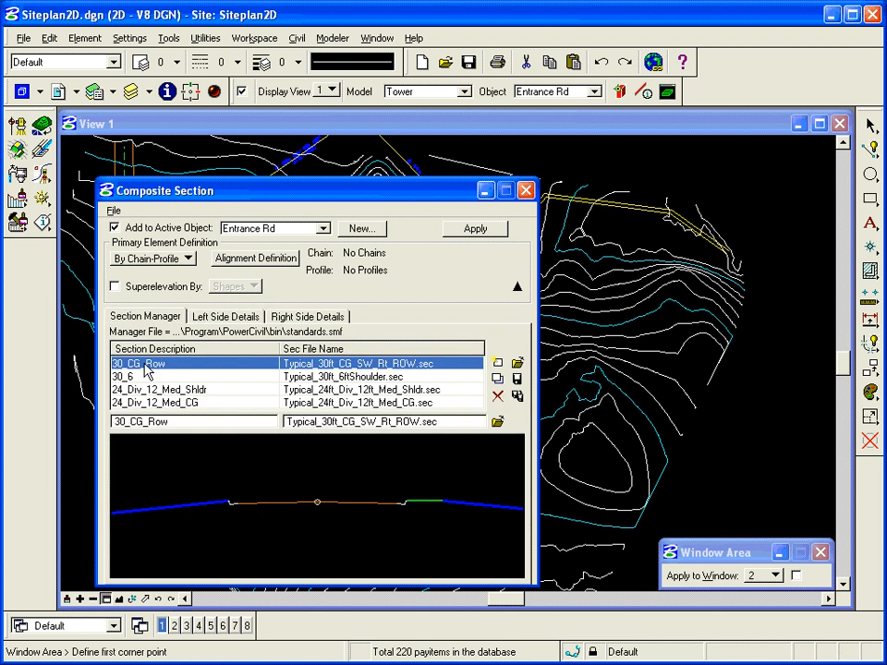
pyautogui.press('Down')
pyautogui.press('Down')
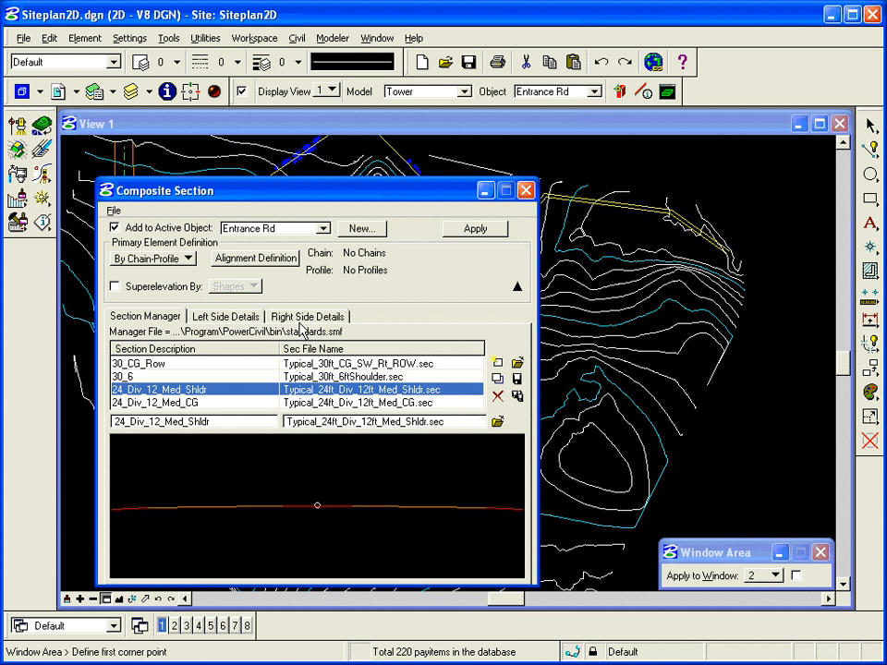
pyautogui.click(471, 233)
pyautogui.click(223, 317)
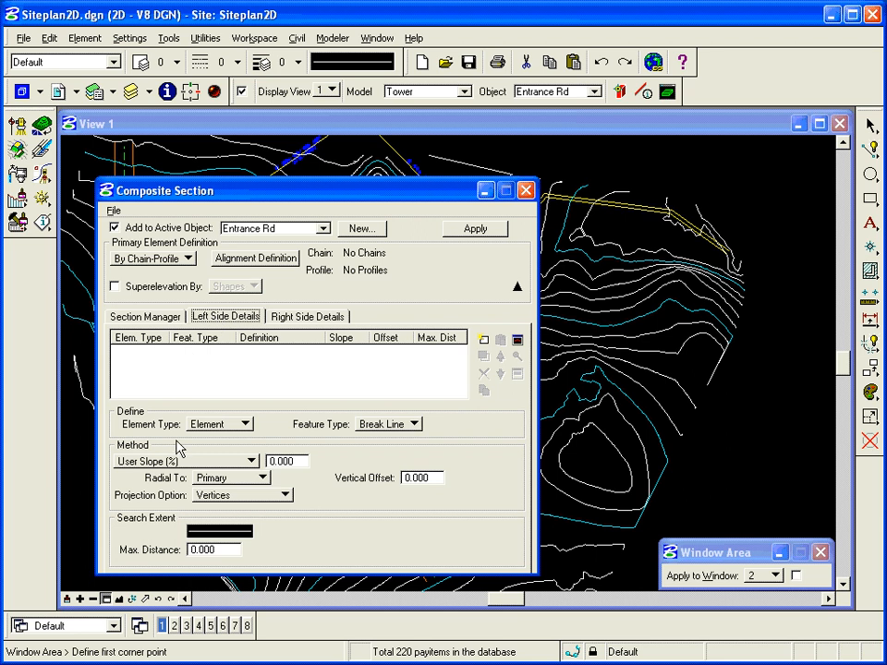
# - Set the left-side element's user slope to -2% and its projection option to Entire Element
pyautogui.moveTo(273, 199); pyautogui.dragTo(587, 203)
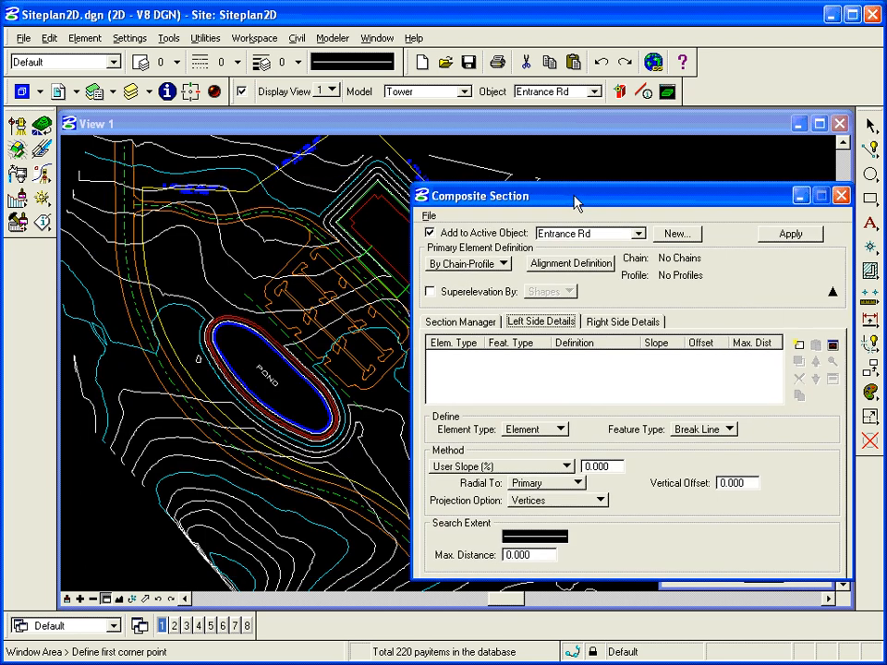
pyautogui.click(342, 231)
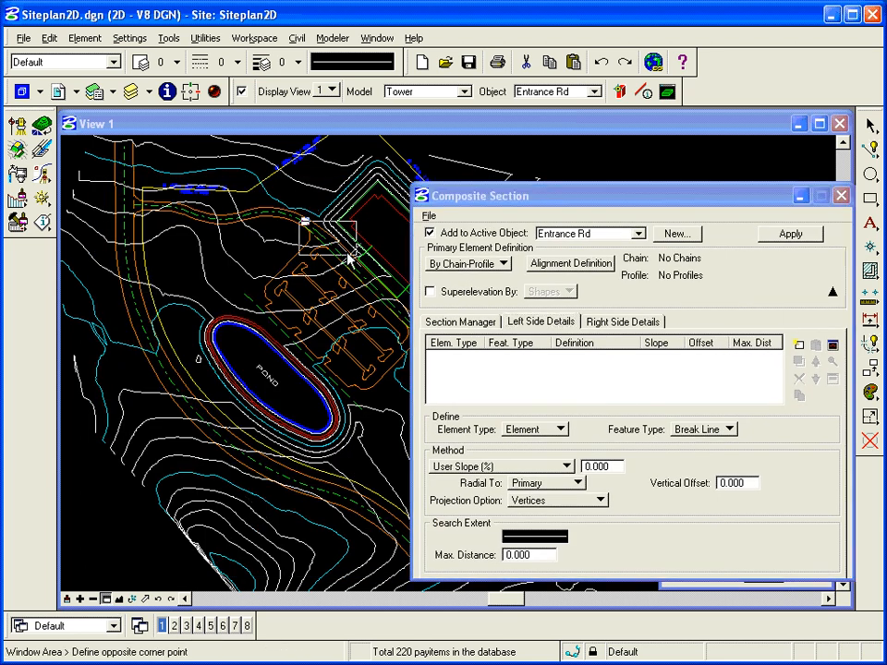
pyautogui.click(372, 267)
pyautogui.moveTo(467, 211); pyautogui.dragTo(453, 163)
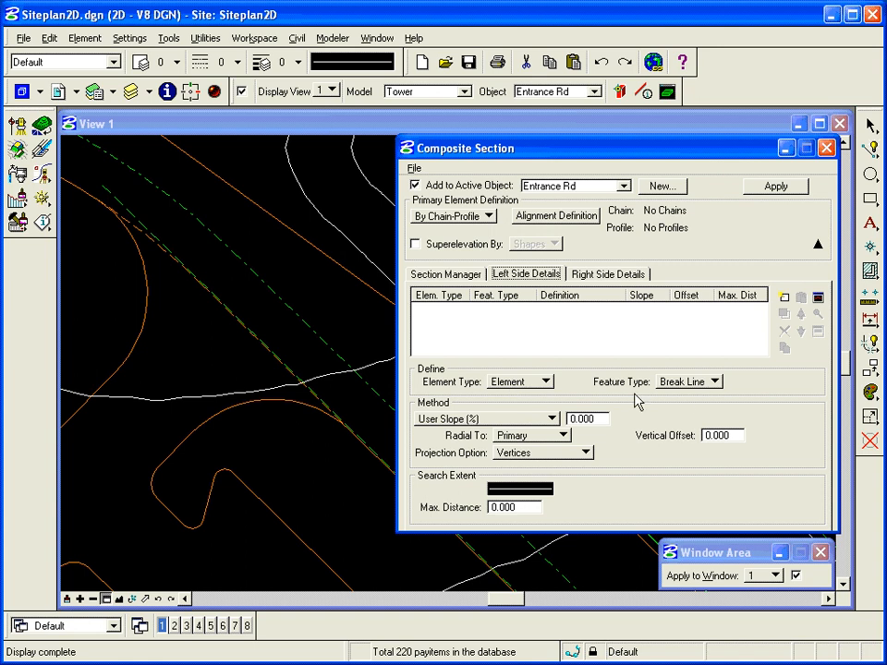
pyautogui.doubleClick(596, 420)
pyautogui.write('-2')
pyautogui.press('Tab')
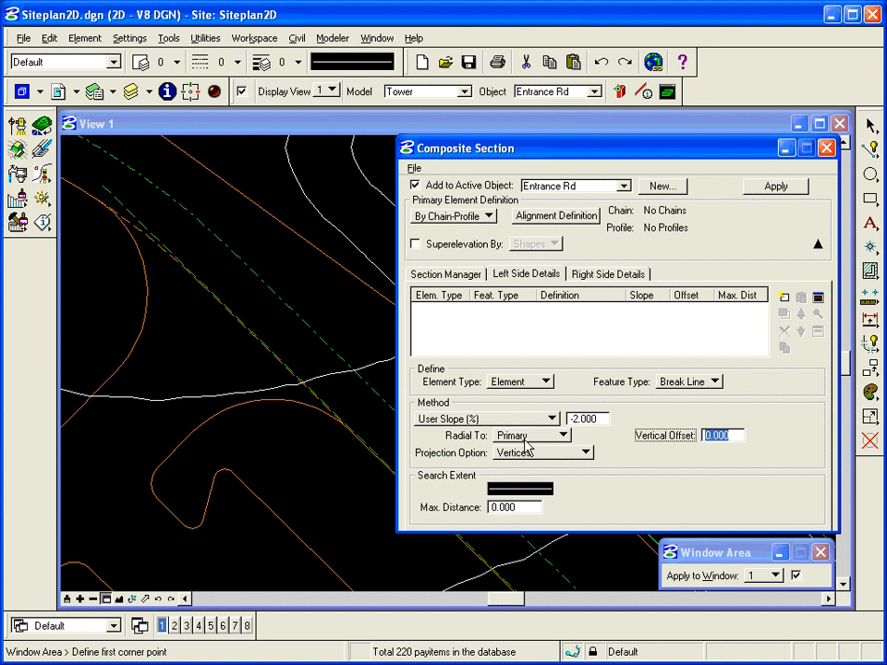
pyautogui.click(582, 453)
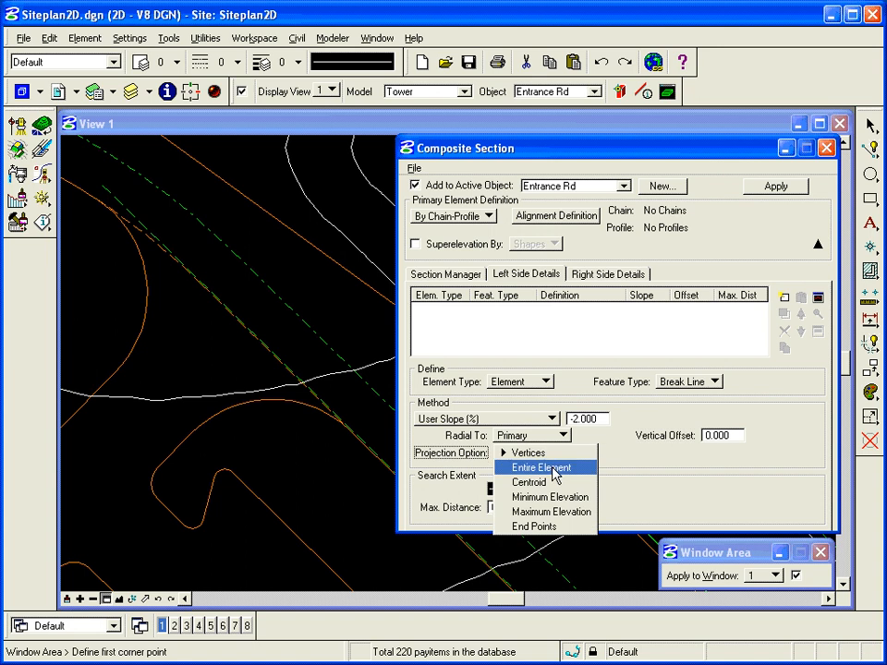
pyautogui.click(557, 477)
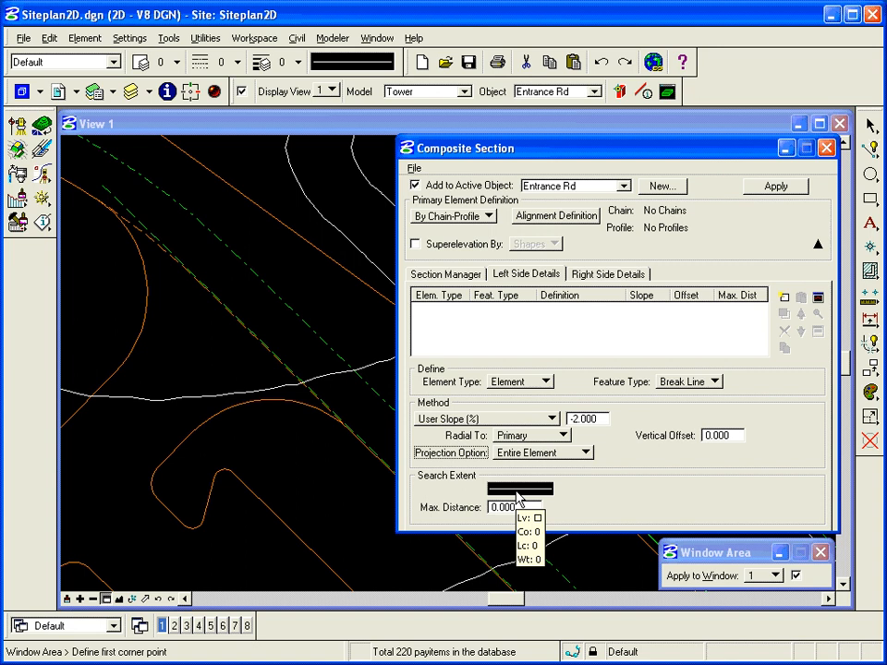
# - Match the search extent symbology to the orange edge-of-pavement arc on level DesEofP
pyautogui.rightClick(498, 491)
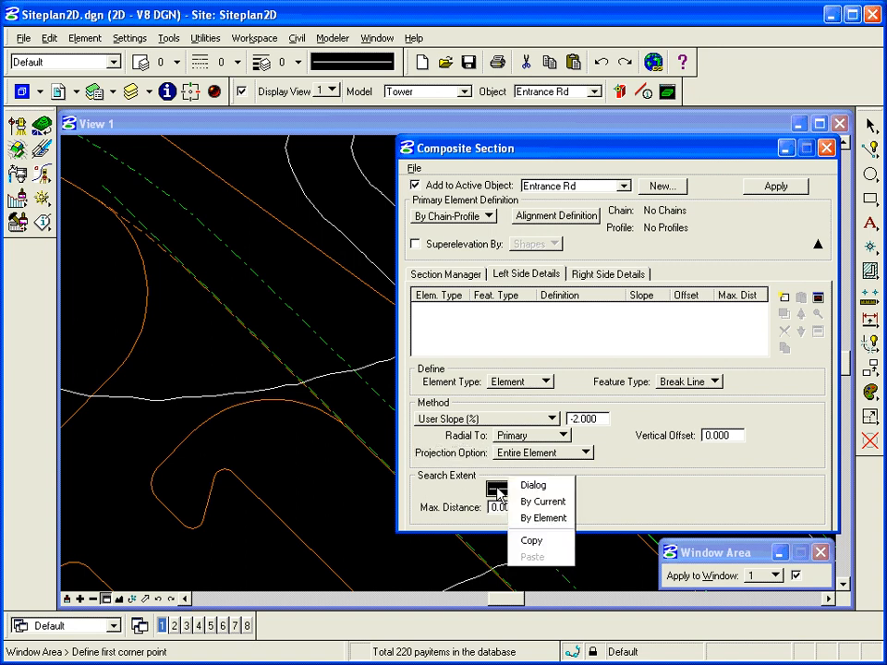
pyautogui.click(535, 518)
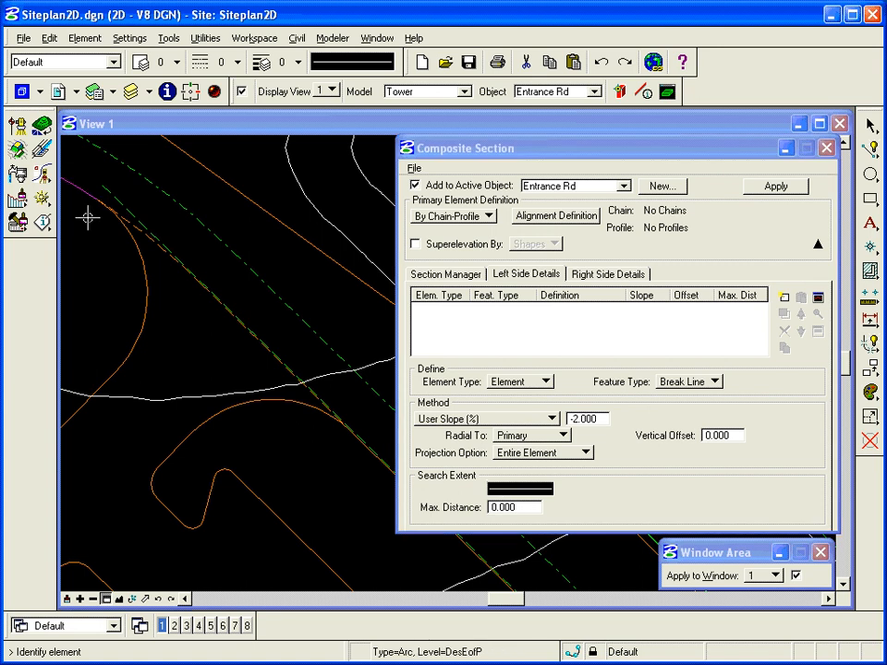
pyautogui.click(88, 218)
# - Set the search's maximum distance to 13 and add the pavement edge element to the left-side list
pyautogui.moveTo(512, 496)
pyautogui.doubleClick(503, 509)
pyautogui.write('13')
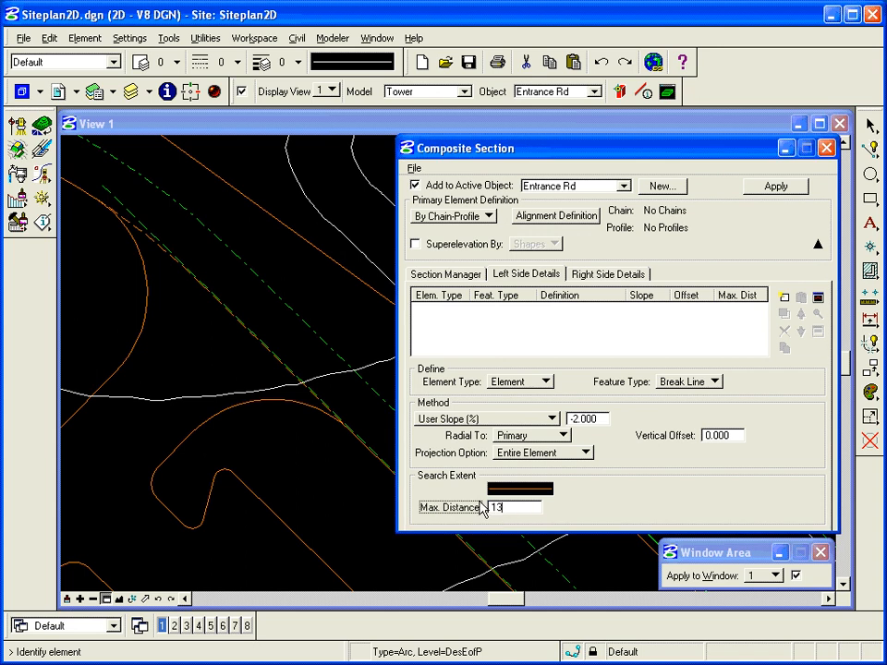
pyautogui.press('Tab')
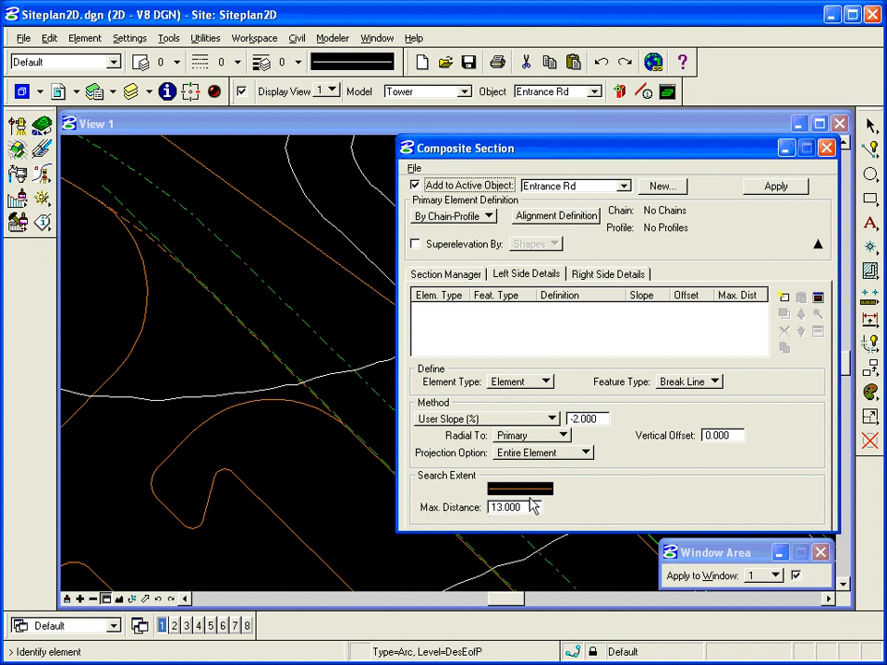
pyautogui.click(783, 298)
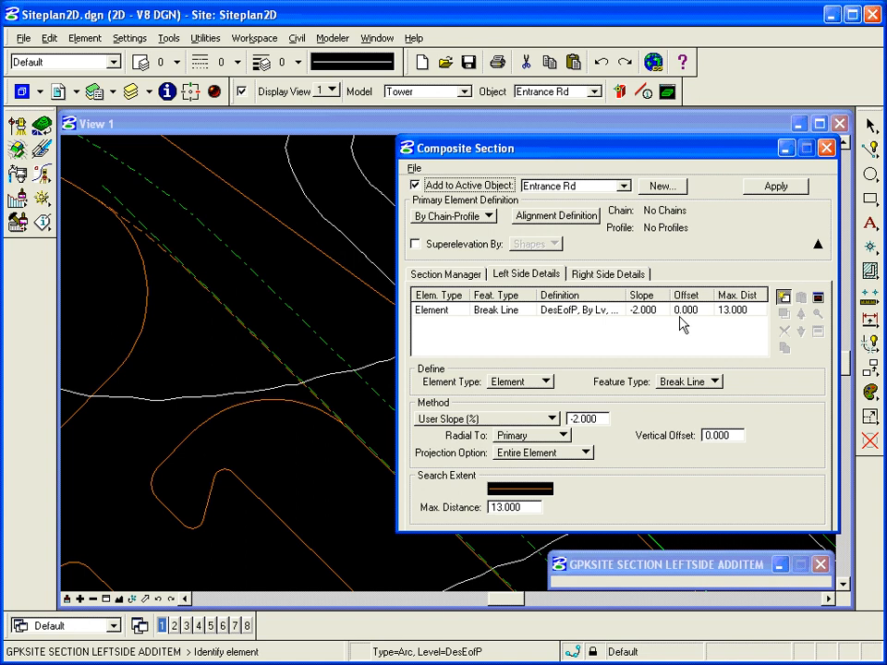
# - Preview the left side in the Composite Section Viewer and return to the section definition
pyautogui.click(819, 300)
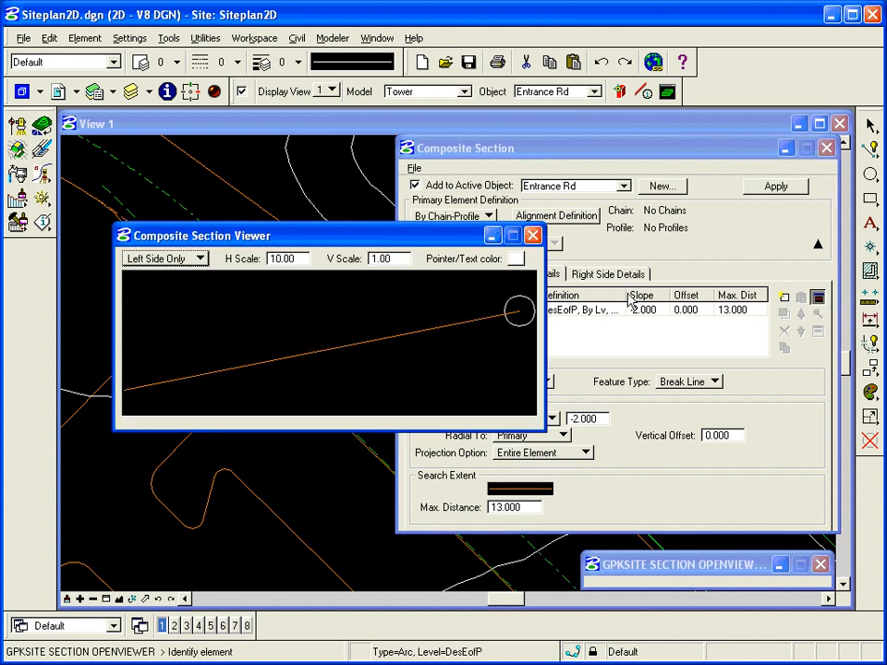
pyautogui.moveTo(276, 230); pyautogui.dragTo(233, 128)
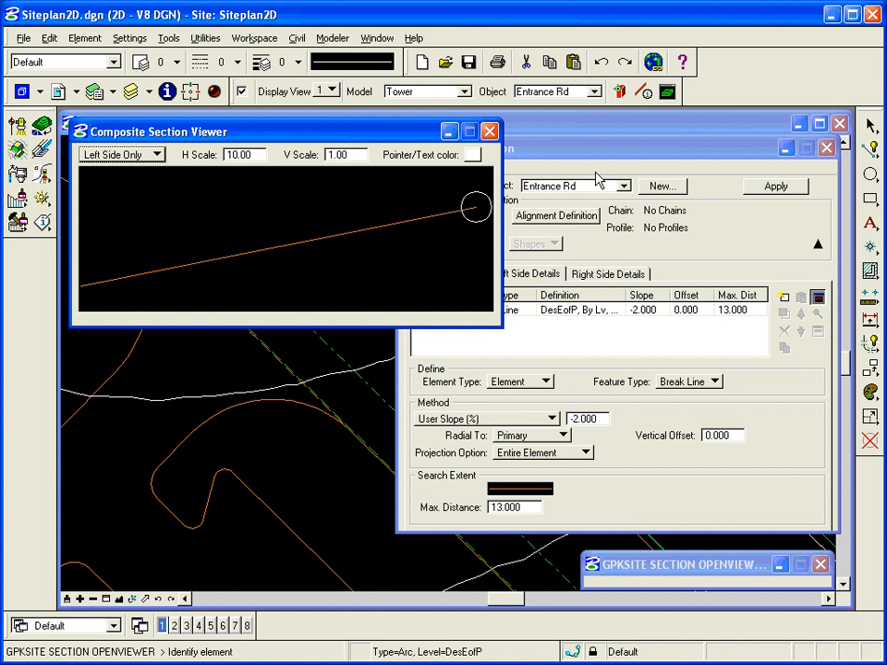
pyautogui.click(624, 182)
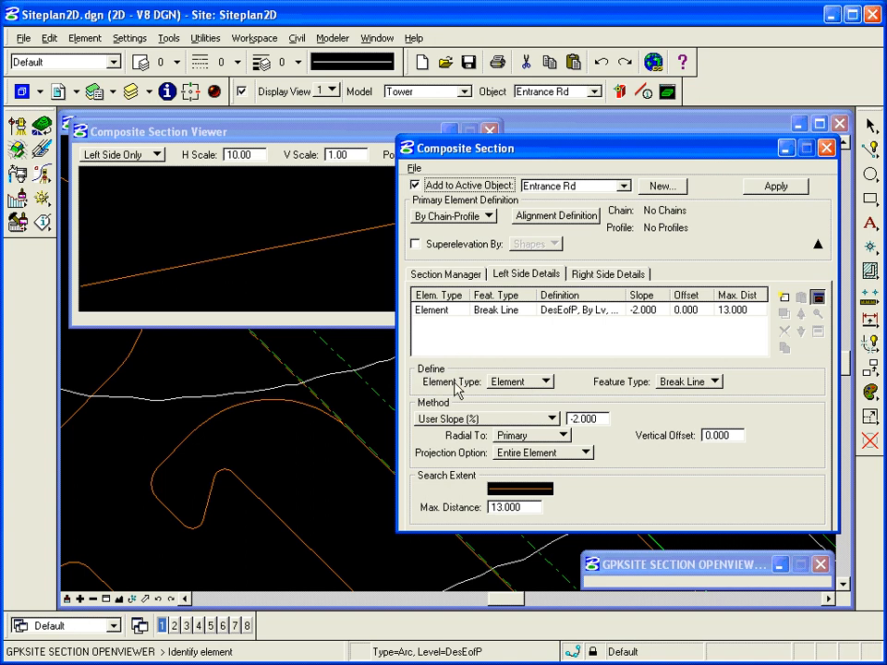
# - Set up a new left-side element with element type Section and feature type Boundary
pyautogui.click(511, 381)
pyautogui.click(536, 413)
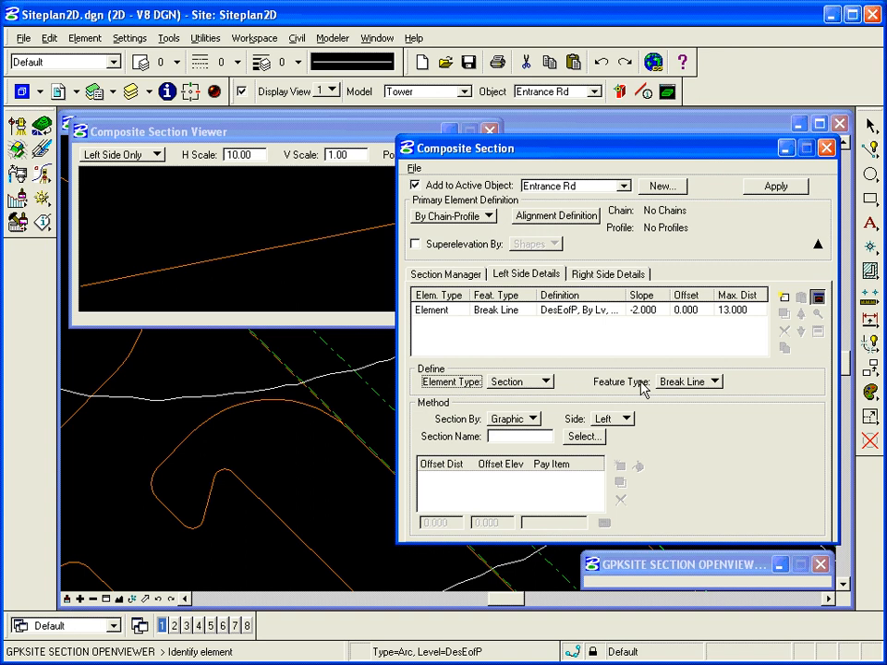
pyautogui.click(677, 387)
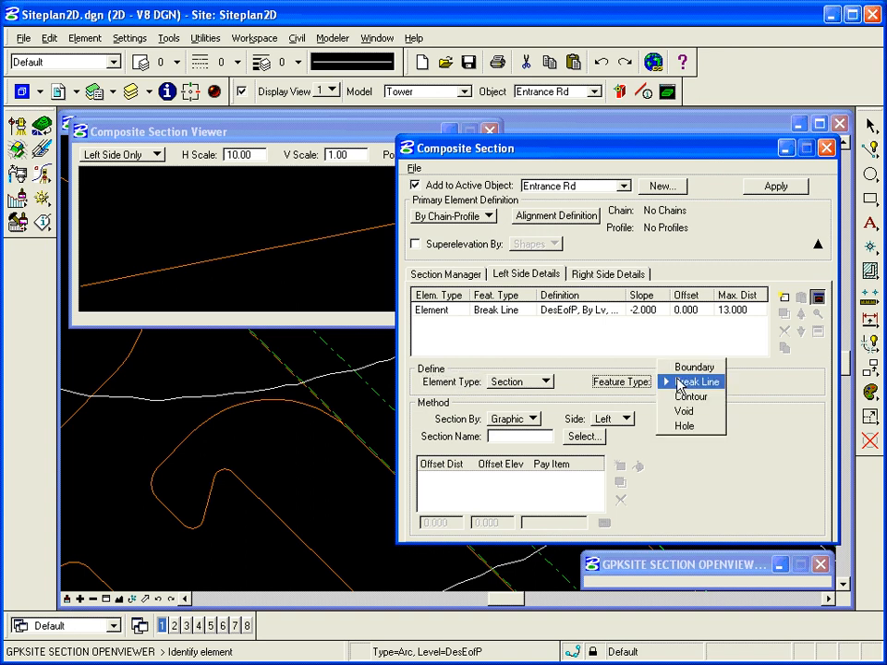
pyautogui.click(681, 369)
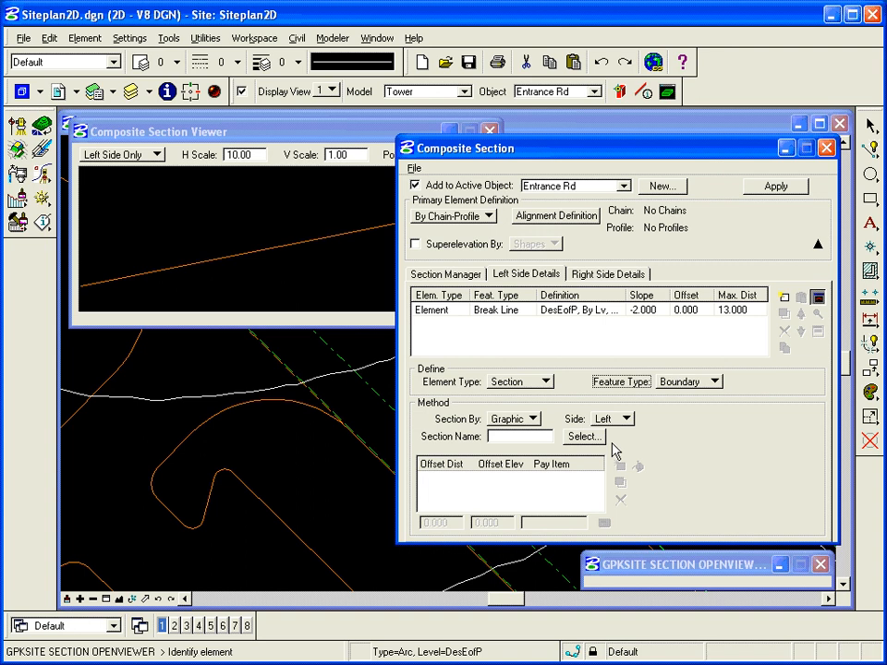
# - Define the left-side section by Table
pyautogui.click(523, 421)
pyautogui.click(520, 434)
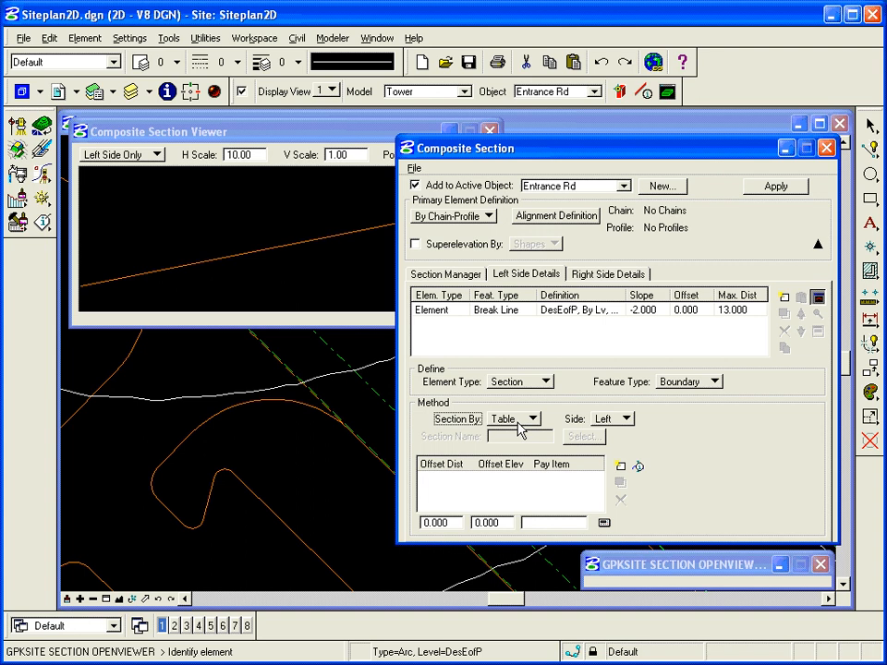
pyautogui.click(520, 427)
pyautogui.click(522, 407)
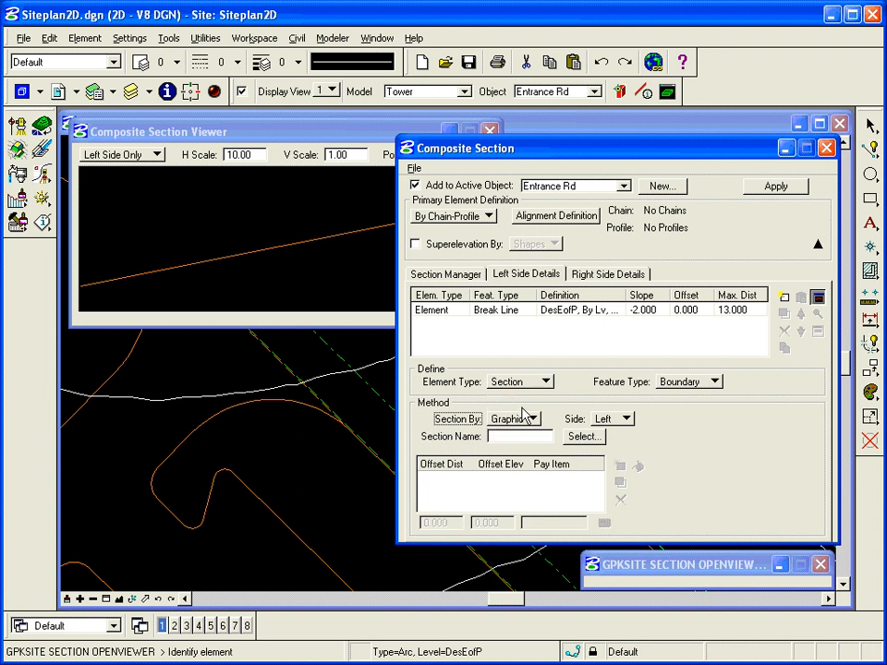
pyautogui.click(520, 419)
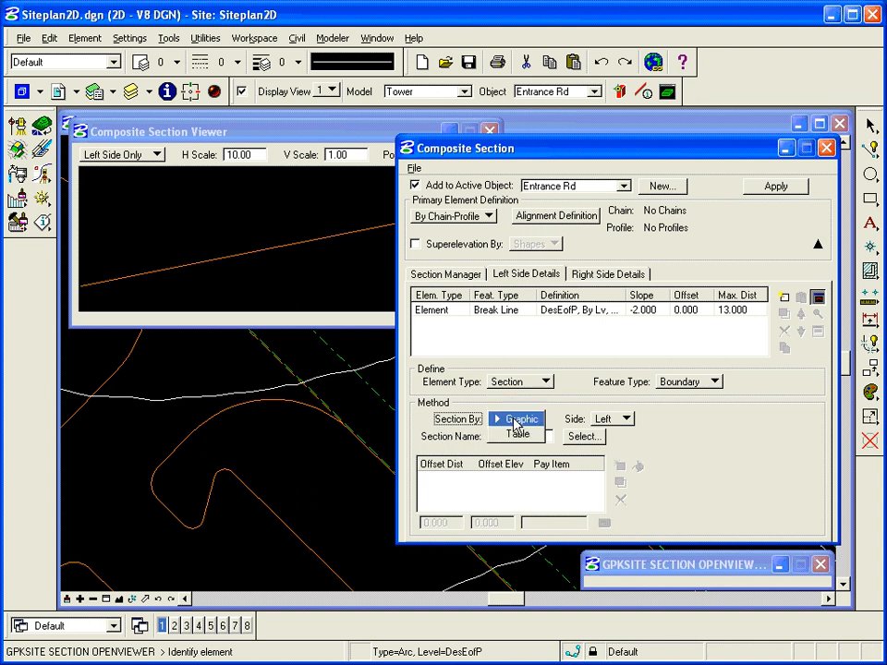
pyautogui.click(517, 433)
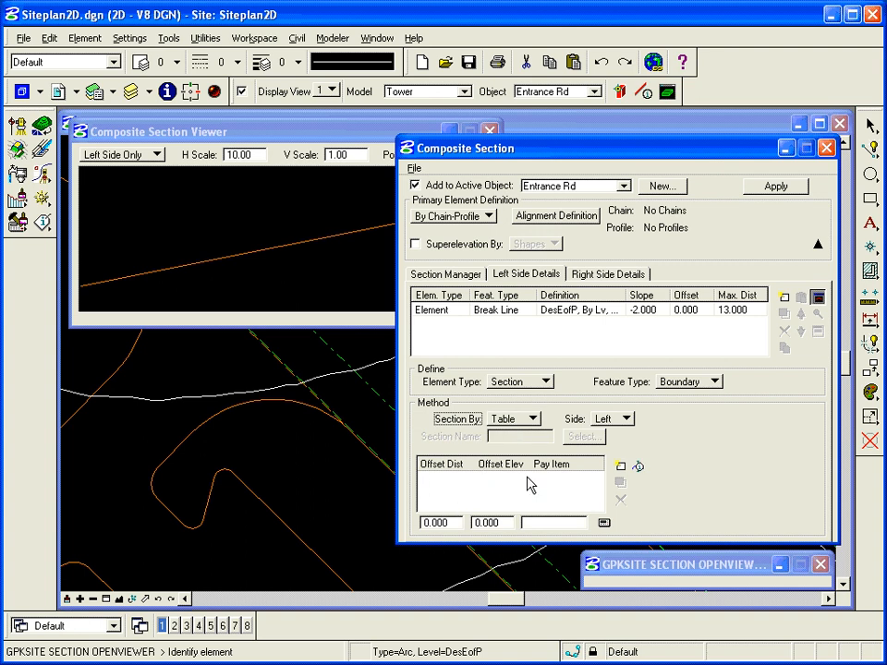
# - Set the first section point's offset distance to 1.5 and offset elevation to -0.2
pyautogui.click(453, 524)
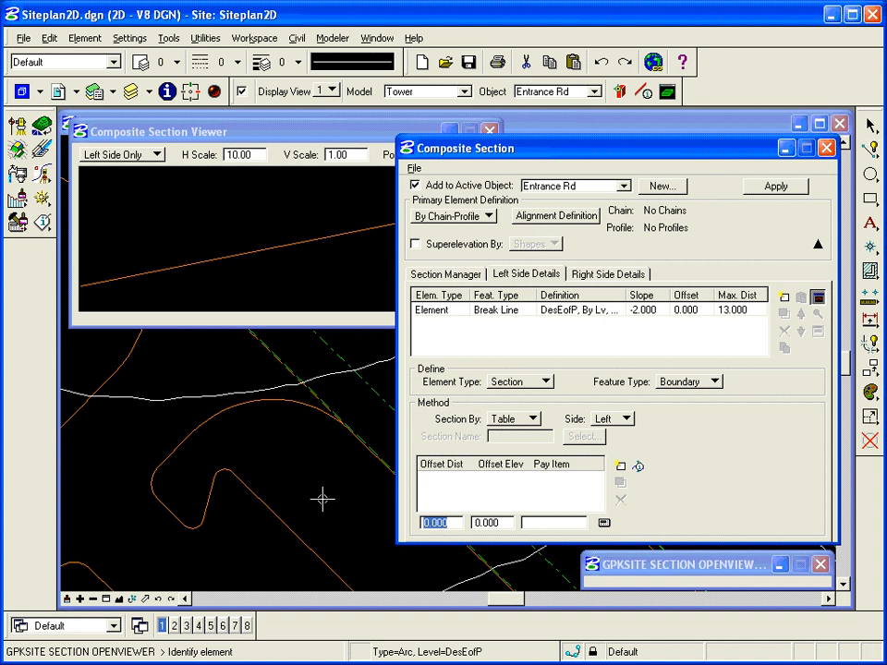
pyautogui.write('1.5')
pyautogui.press('Tab')
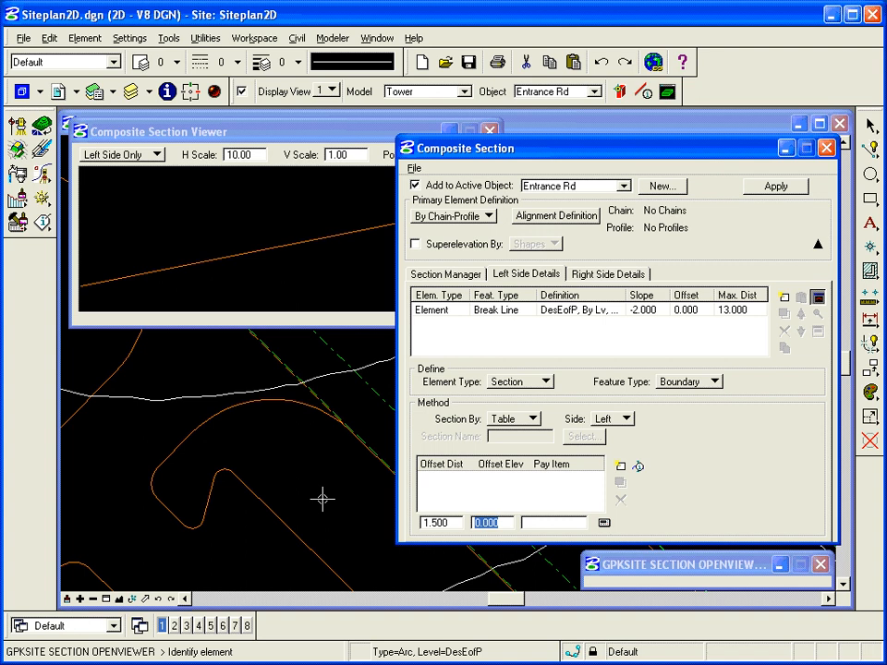
pyautogui.write('-.2')
pyautogui.press('Tab')
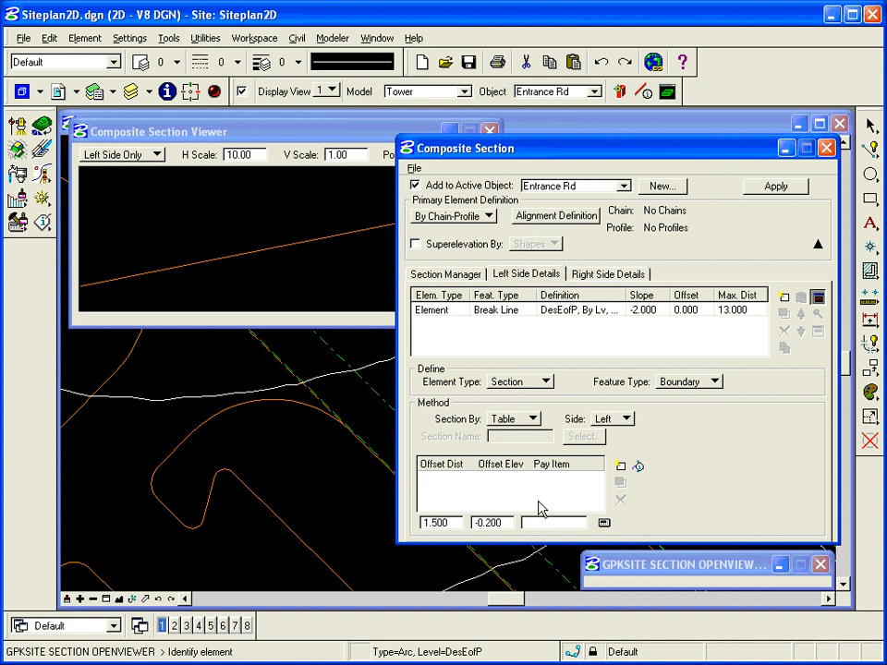
# - Open the pay item database for the first point and collapse the Drafting Standards and PayItem categories
pyautogui.click(604, 524)
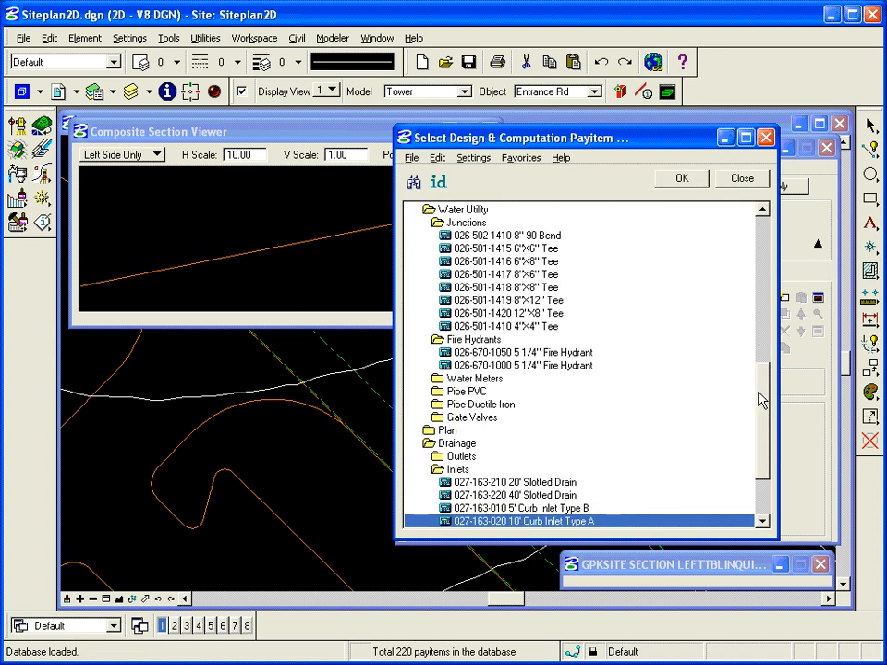
pyautogui.moveTo(761, 401); pyautogui.dragTo(761, 443)
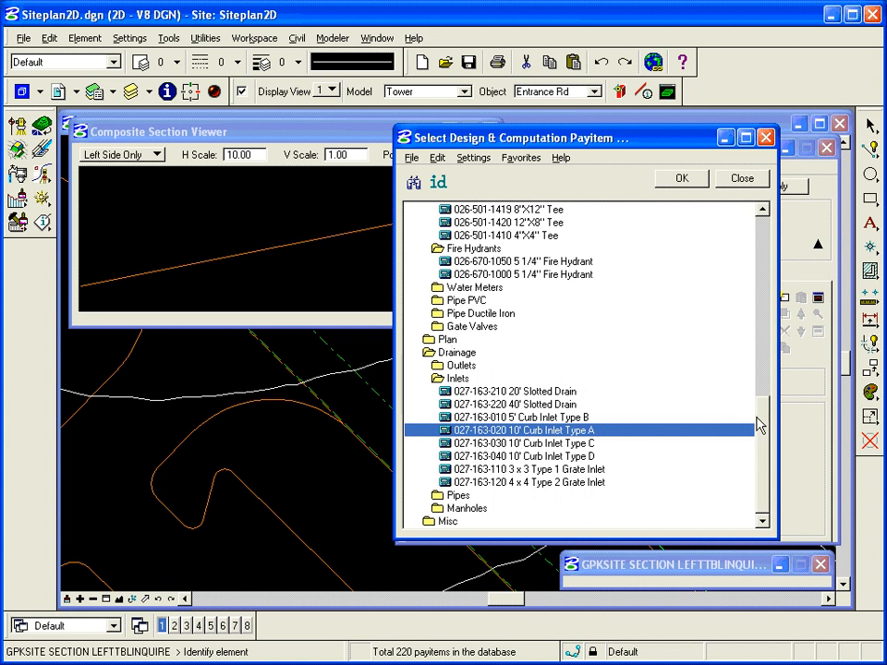
pyautogui.scroll(10, 721, 388)
pyautogui.click(418, 223)
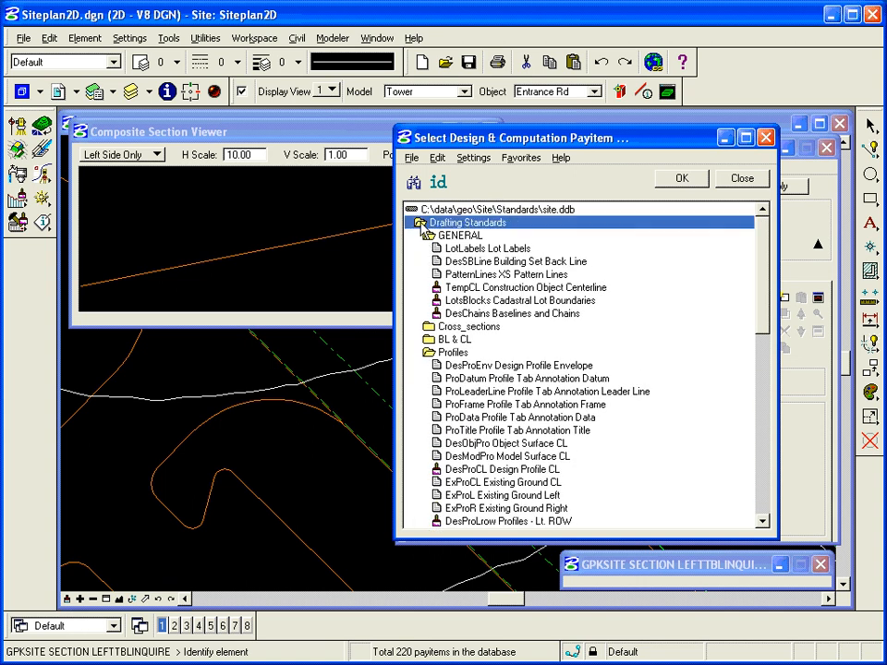
pyautogui.rightClick(417, 222)
pyautogui.press('Escape')
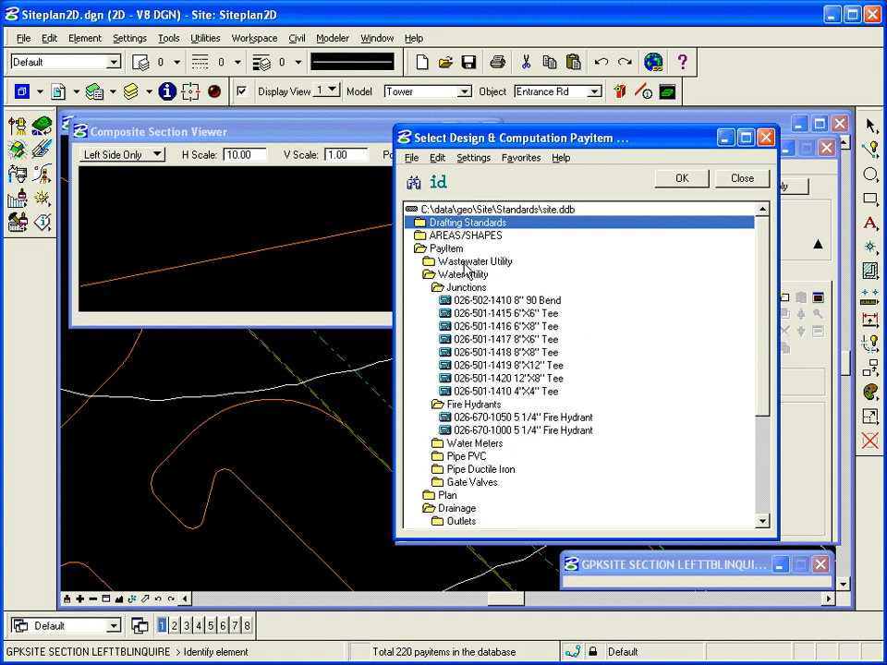
pyautogui.rightClick(425, 249)
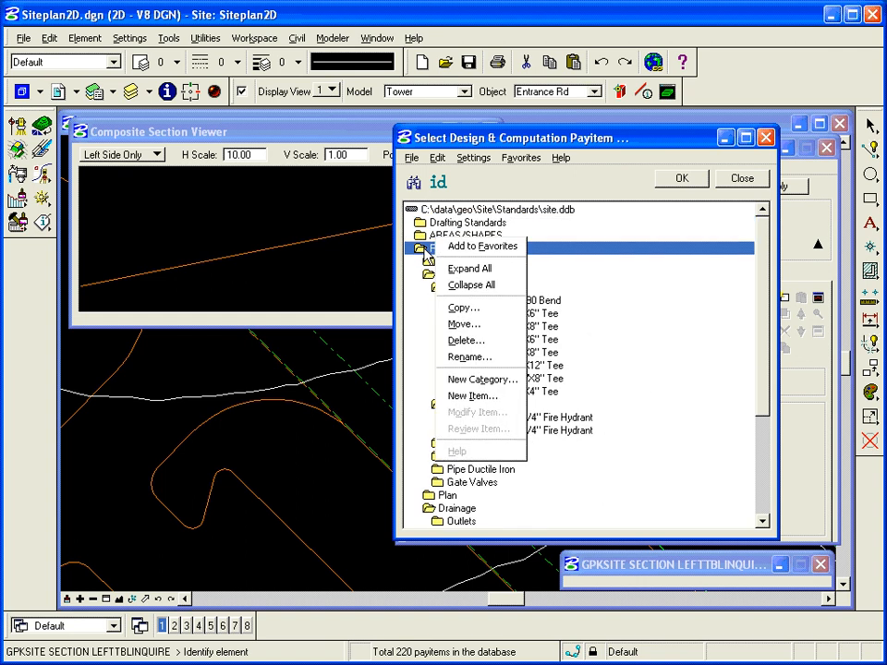
pyautogui.click(462, 286)
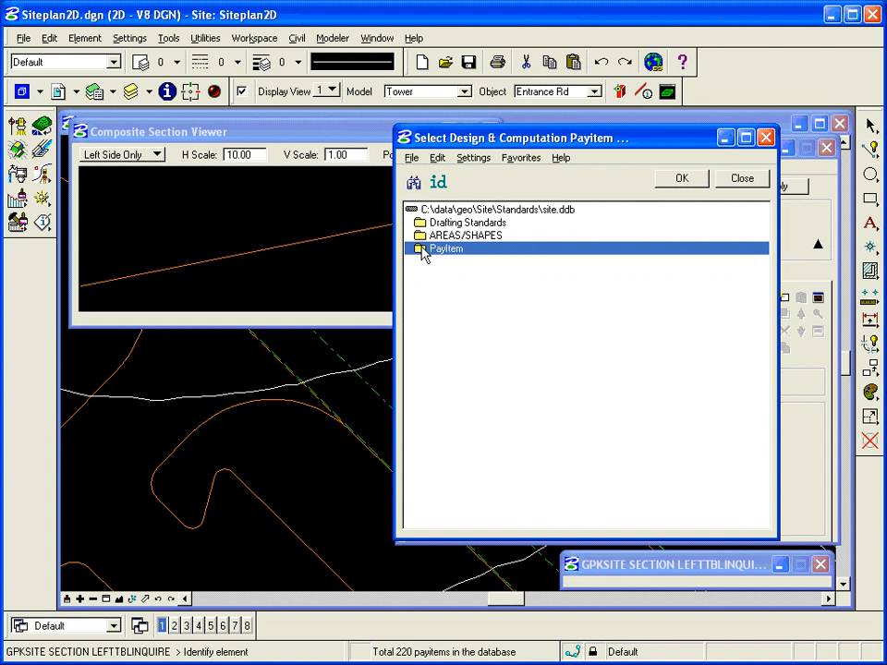
# - Assign the DesGutter Curb Invert pay item from the Plan Roadway category and add the point to the section table
pyautogui.doubleClick(421, 251)
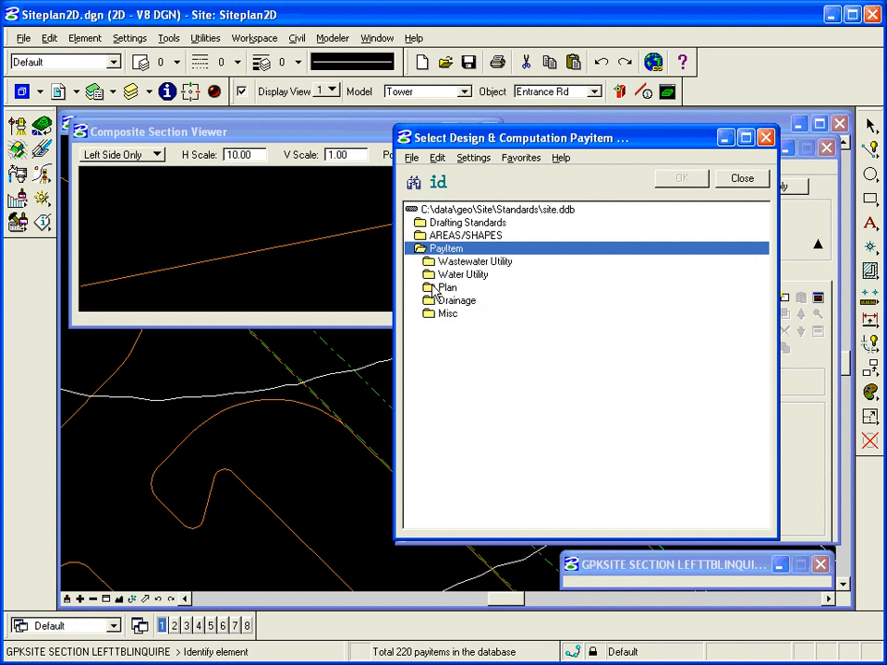
pyautogui.doubleClick(431, 288)
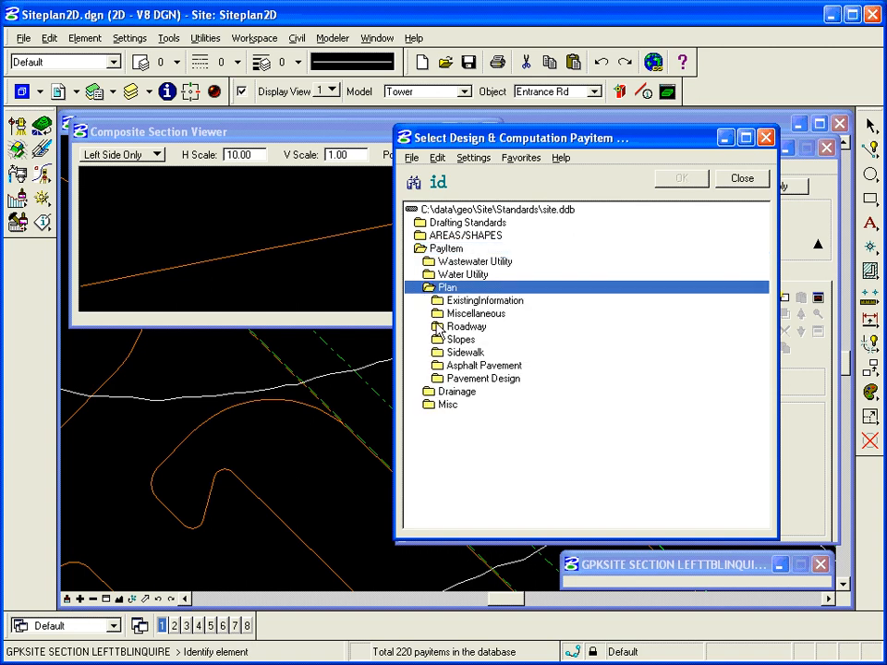
pyautogui.doubleClick(438, 328)
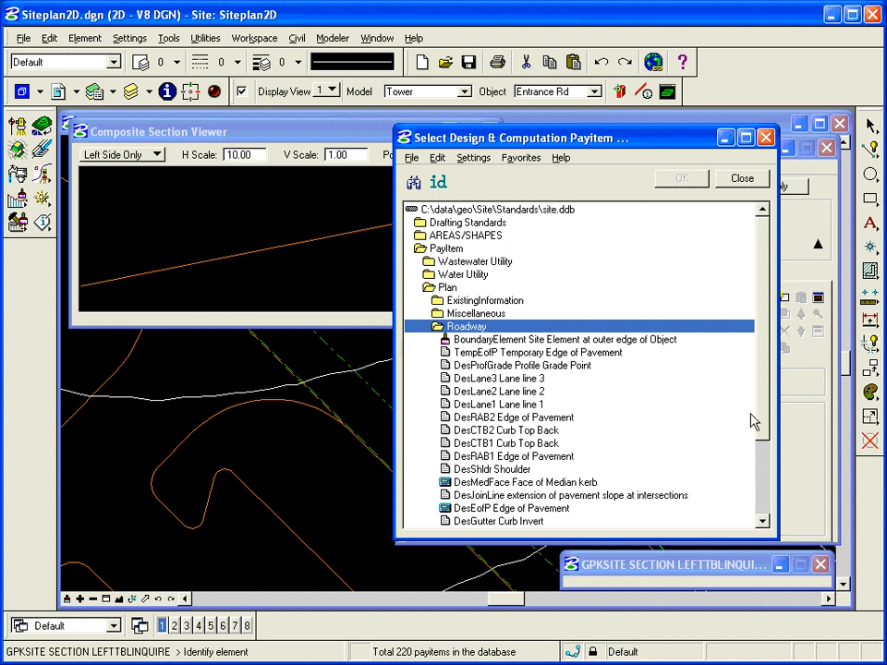
pyautogui.moveTo(764, 407); pyautogui.dragTo(760, 428)
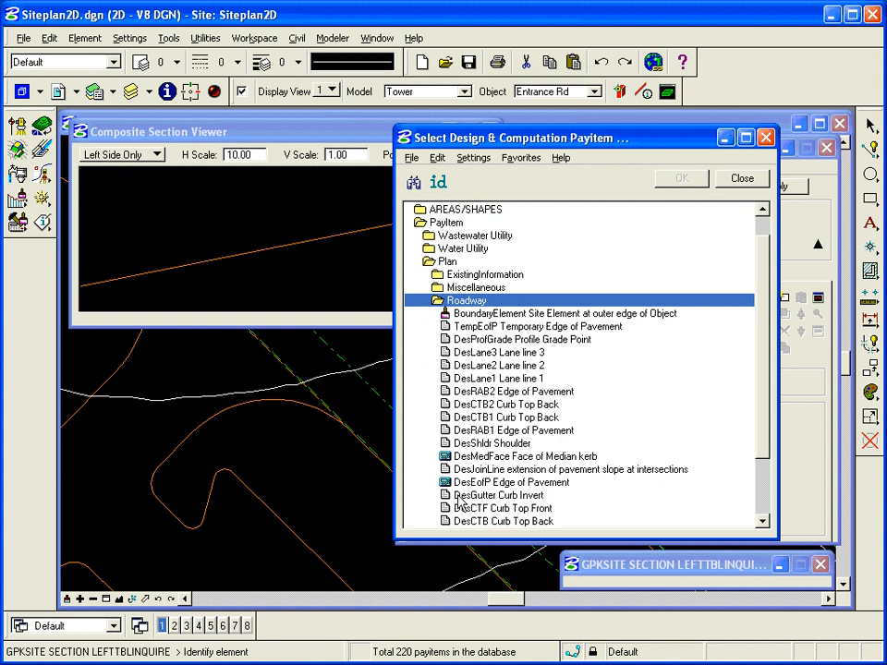
pyautogui.click(493, 497)
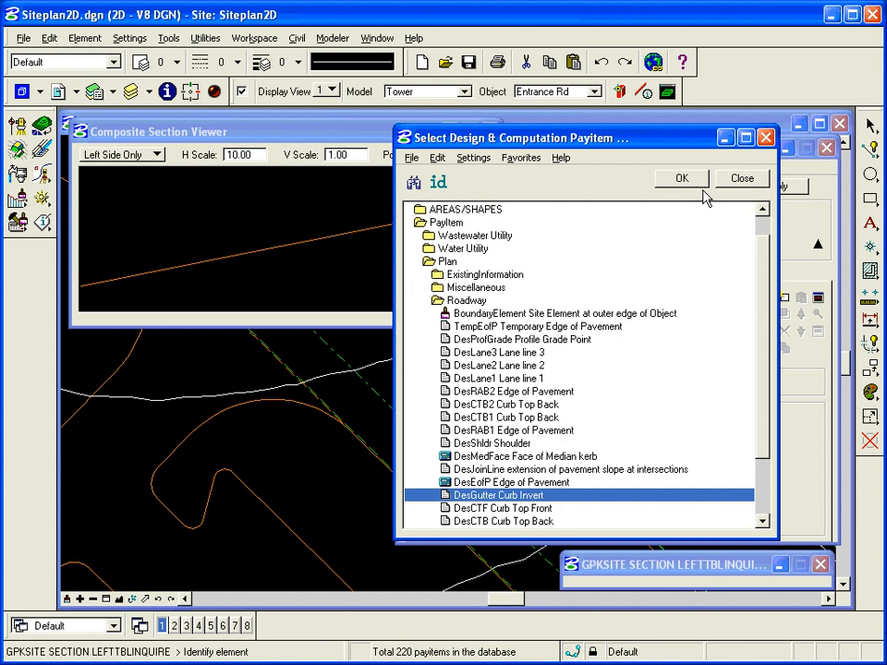
pyautogui.click(685, 183)
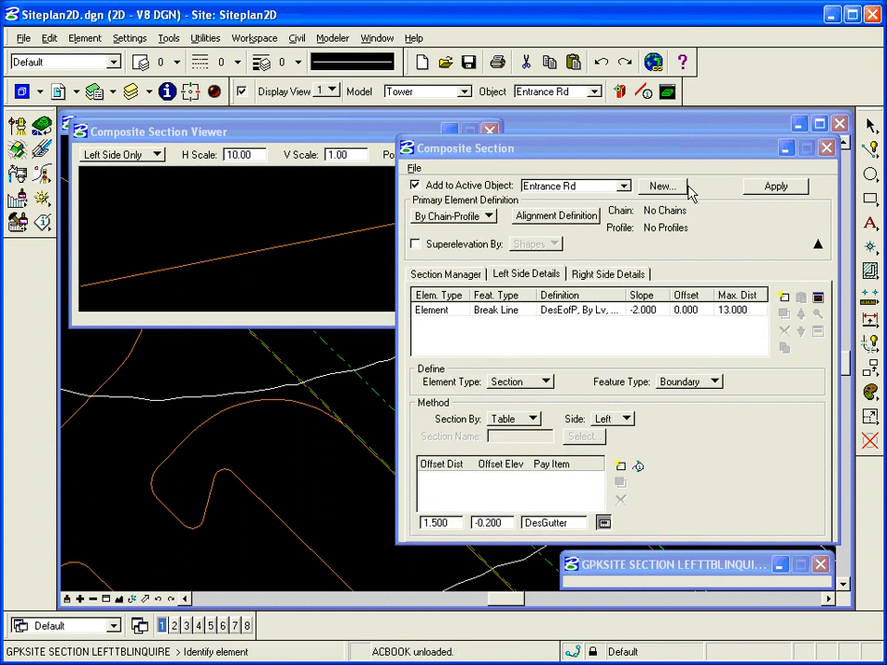
pyautogui.click(621, 468)
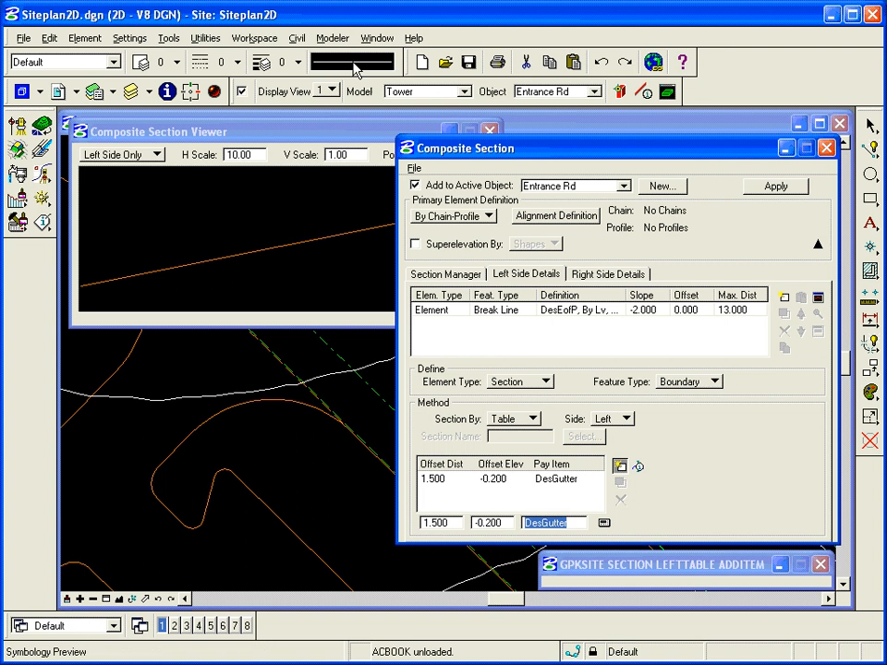
# - Set the second section point's offset distance to 1.7 and offset elevation to 0.5
pyautogui.moveTo(354, 70)
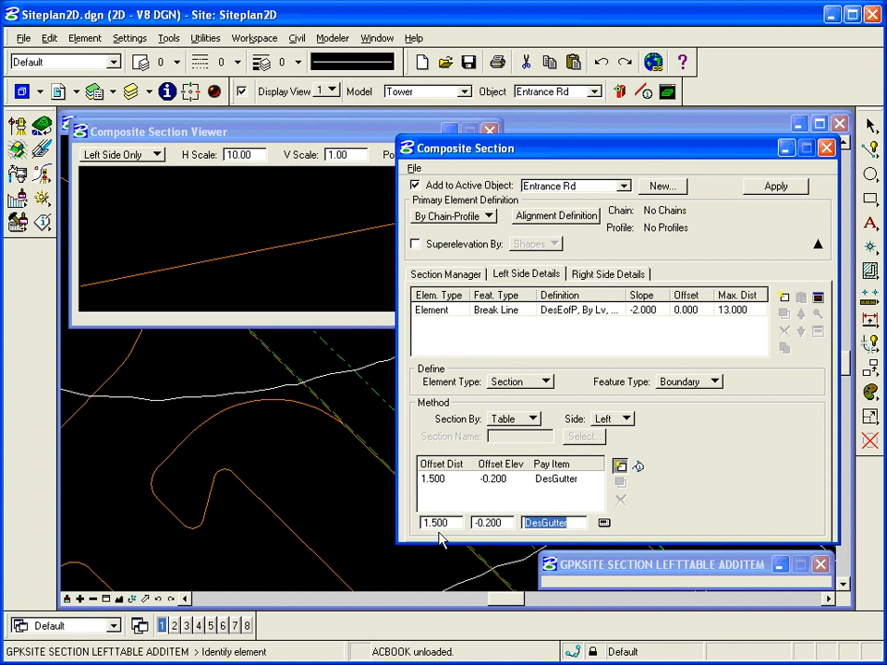
pyautogui.press('Tab')
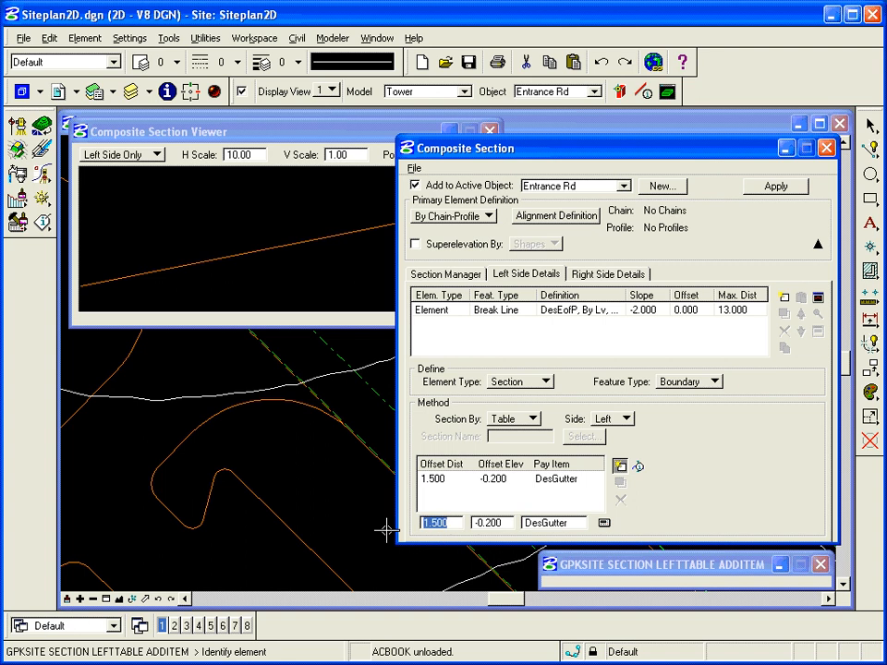
pyautogui.write('1.7')
pyautogui.press('Tab')
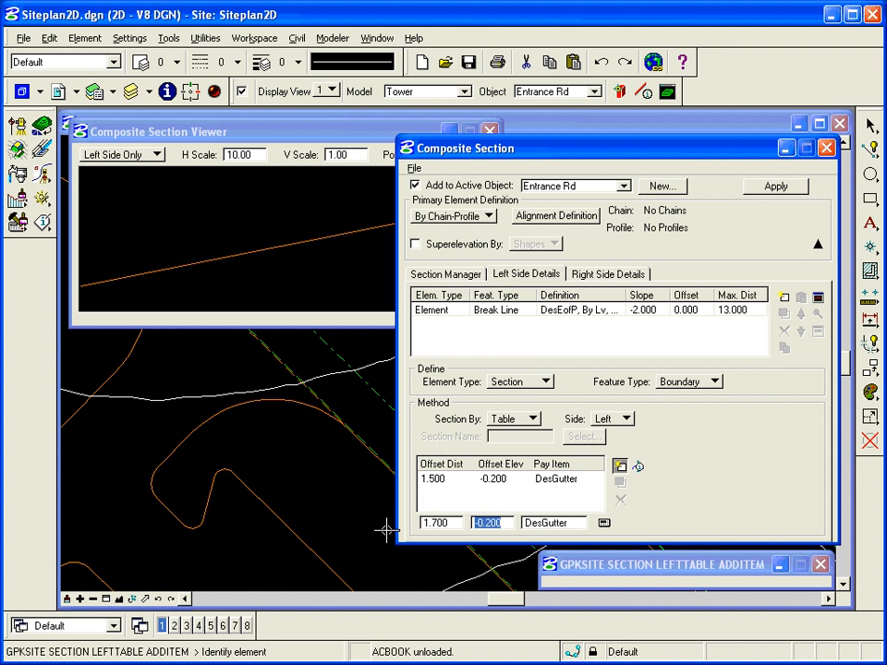
pyautogui.write('.5')
pyautogui.press('Tab')
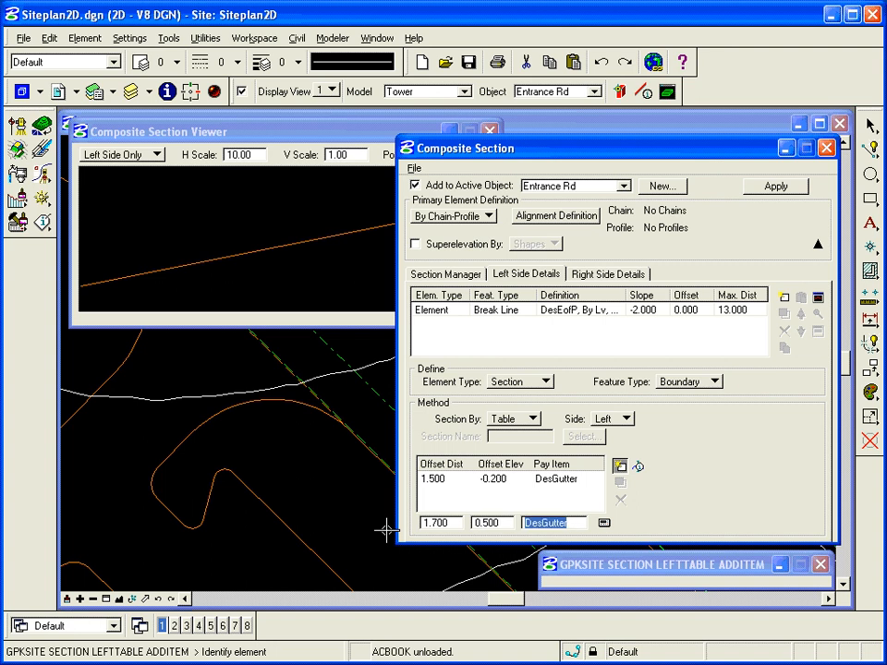
# - Assign the DesCTF Curb Top Front pay item to the second point and add it to the section table
pyautogui.click(604, 523)
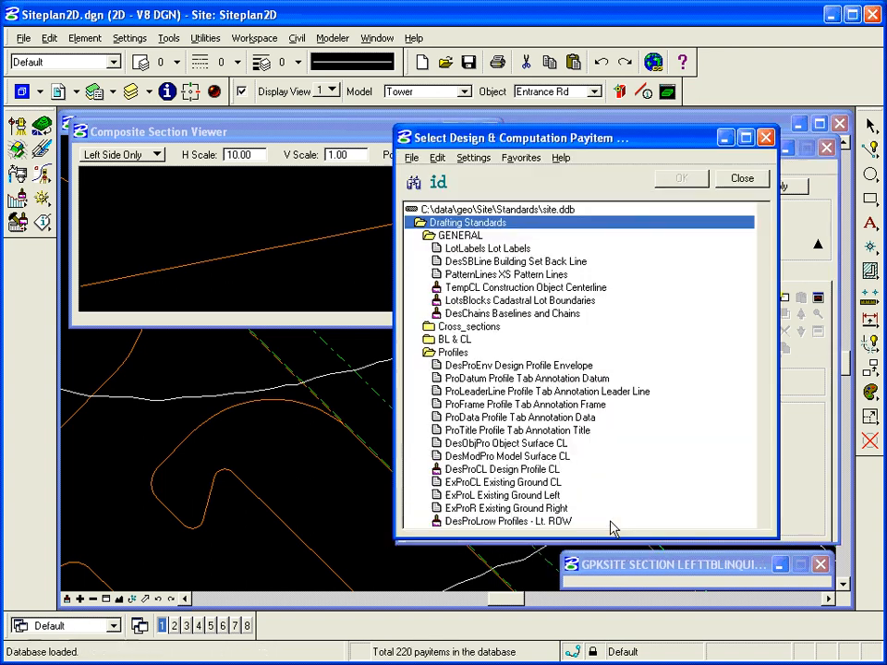
pyautogui.click(762, 521)
pyautogui.click(763, 522)
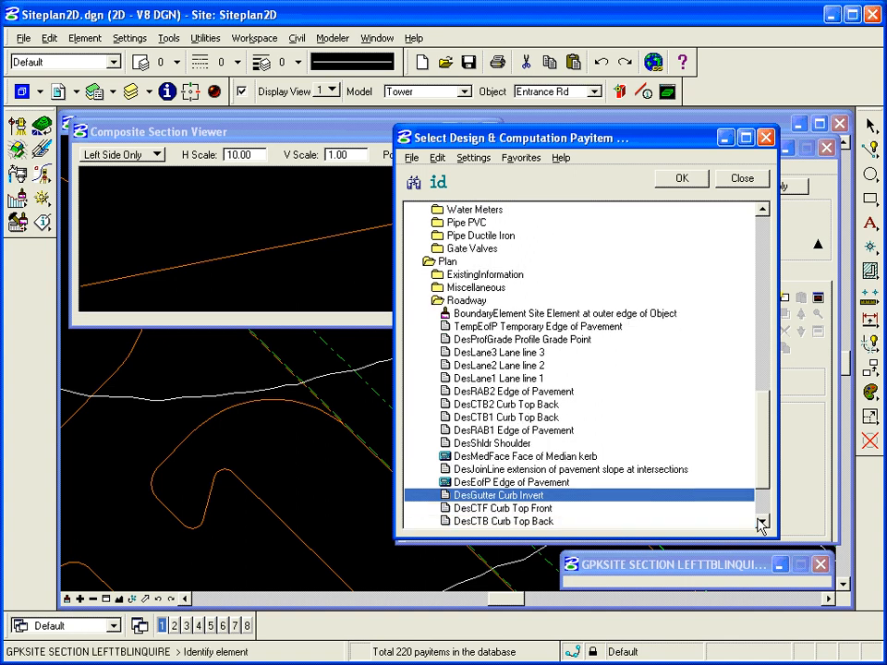
pyautogui.click(762, 521)
pyautogui.click(510, 496)
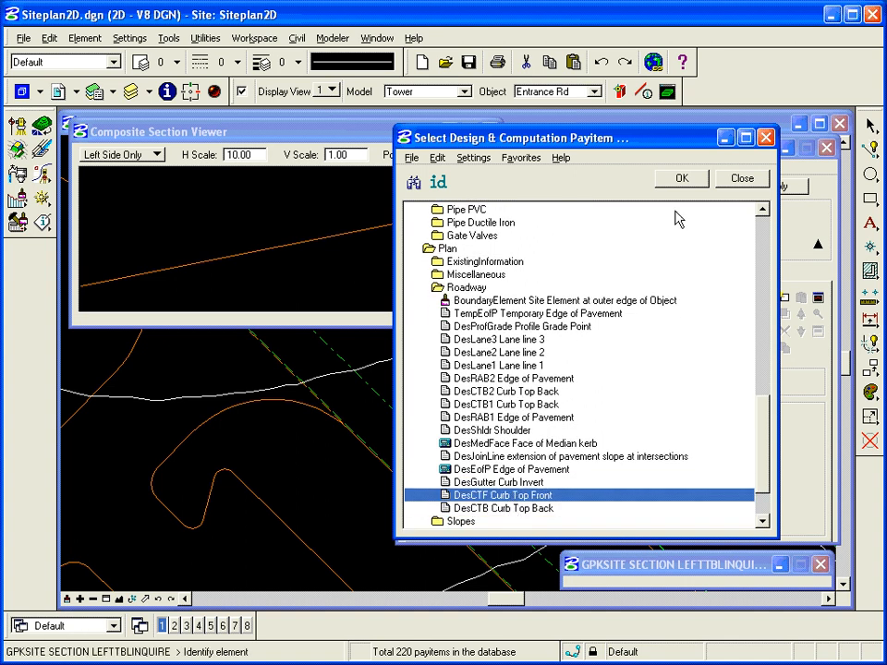
pyautogui.click(681, 179)
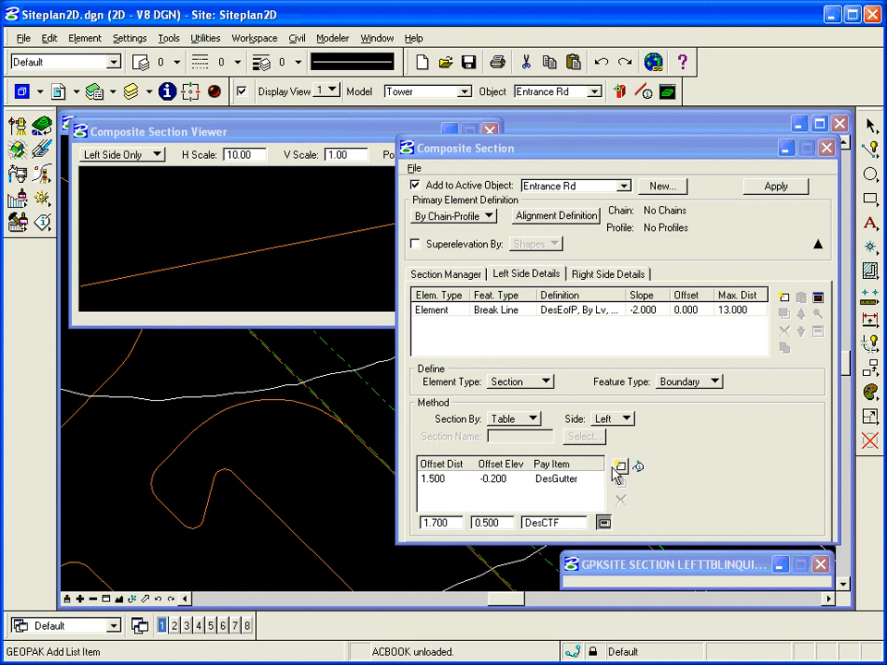
pyautogui.click(619, 469)
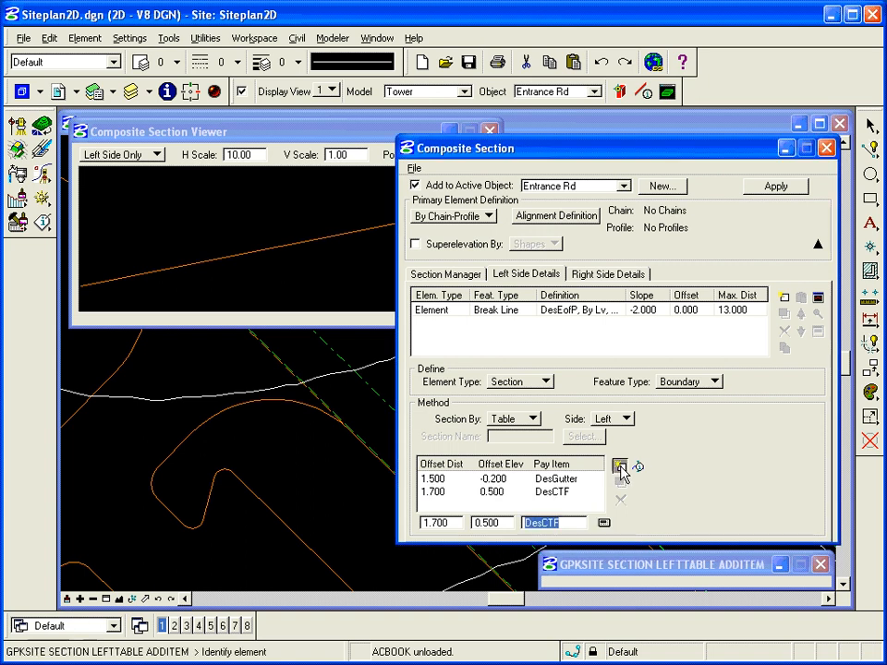
# - Add a third section point to the table with offset distance 2, offset elevation 0.5 and pay item DesCTB
pyautogui.click(445, 525)
pyautogui.write('2')
pyautogui.press('Tab')
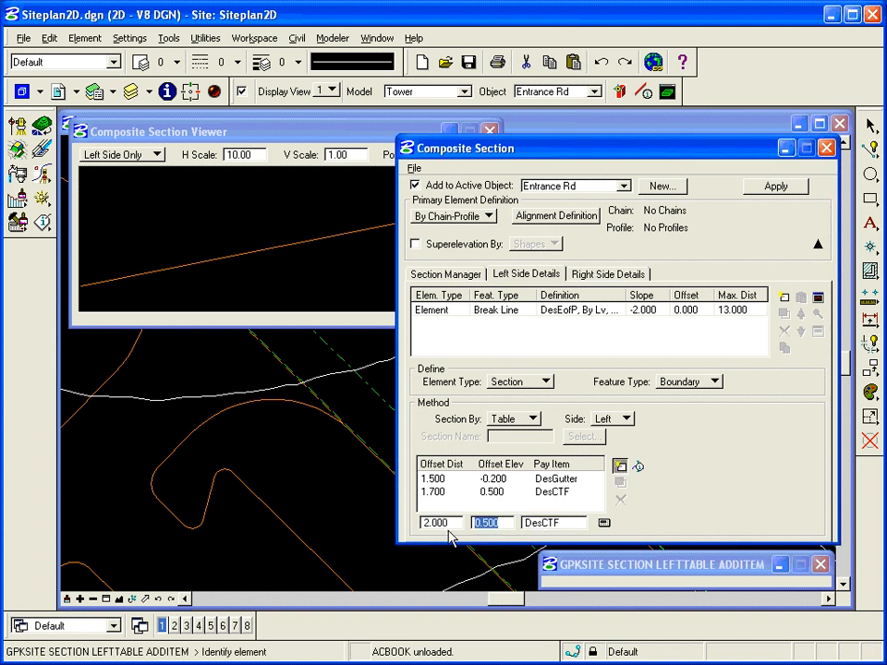
pyautogui.write('.5')
pyautogui.press('Tab')
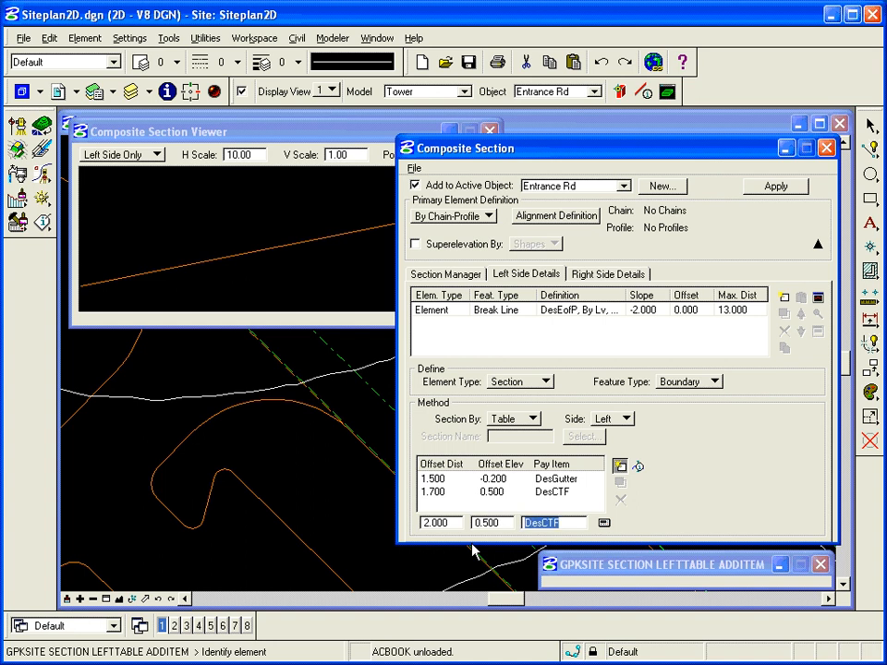
pyautogui.click(583, 525)
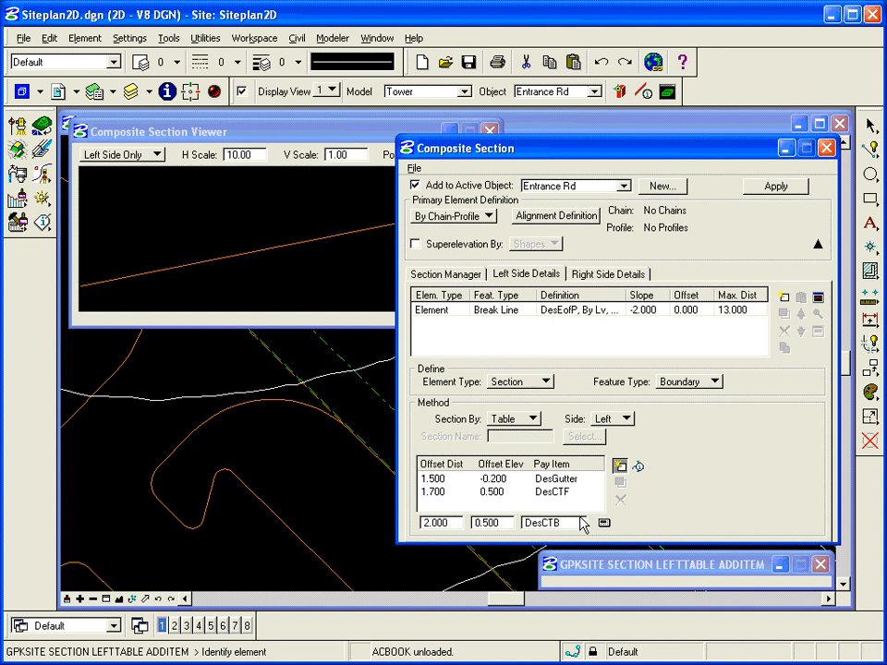
pyautogui.click(620, 467)
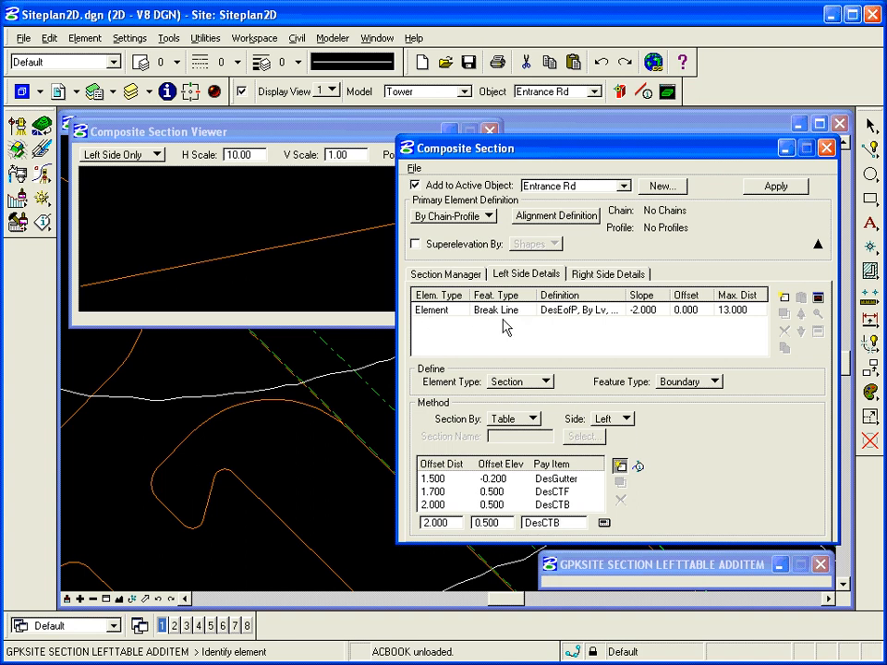
# - Add the table-defined curb section to the left side definition and review it in the Composite Section Viewer before closing the viewer
pyautogui.click(783, 300)
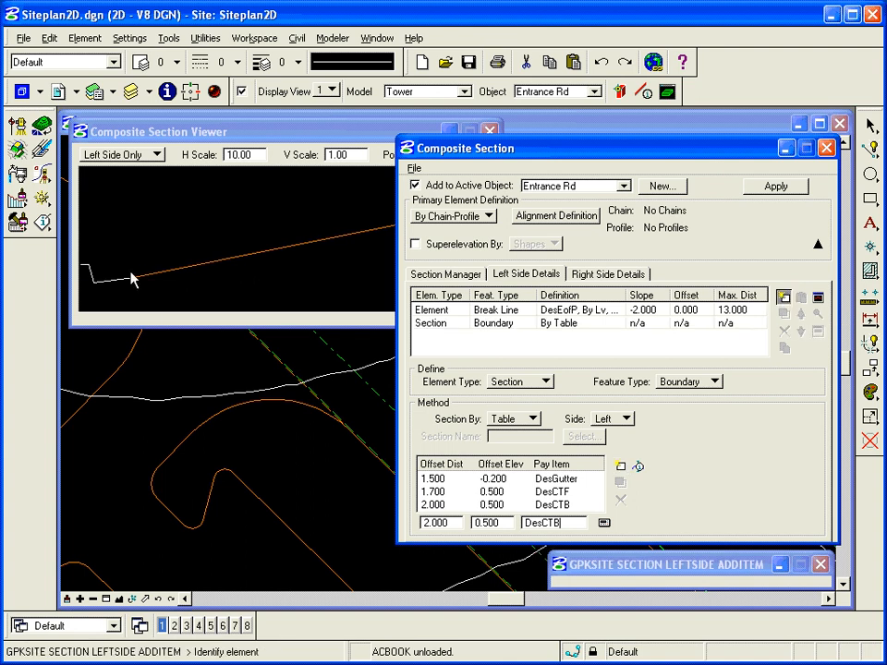
pyautogui.click(159, 132)
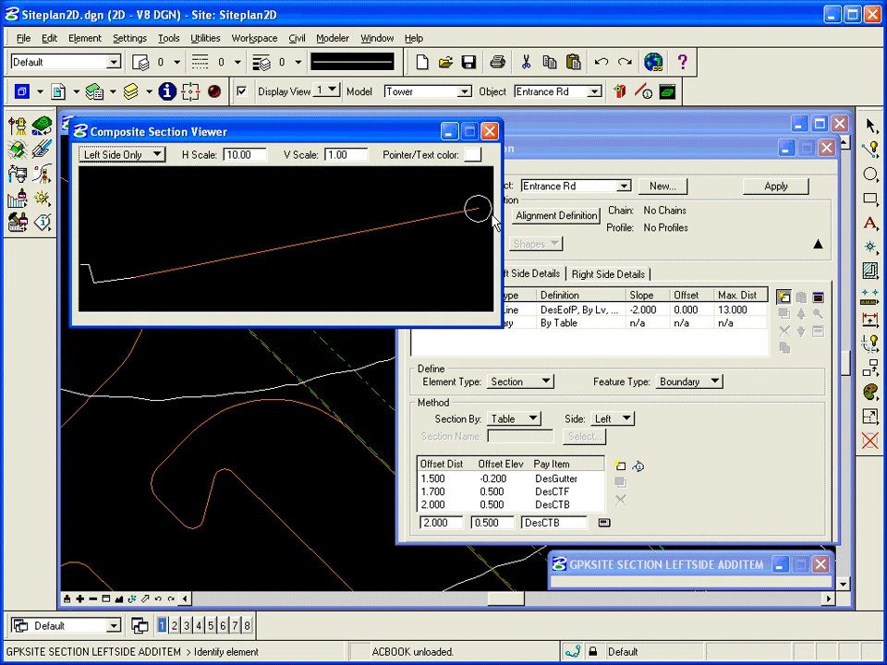
pyautogui.click(489, 131)
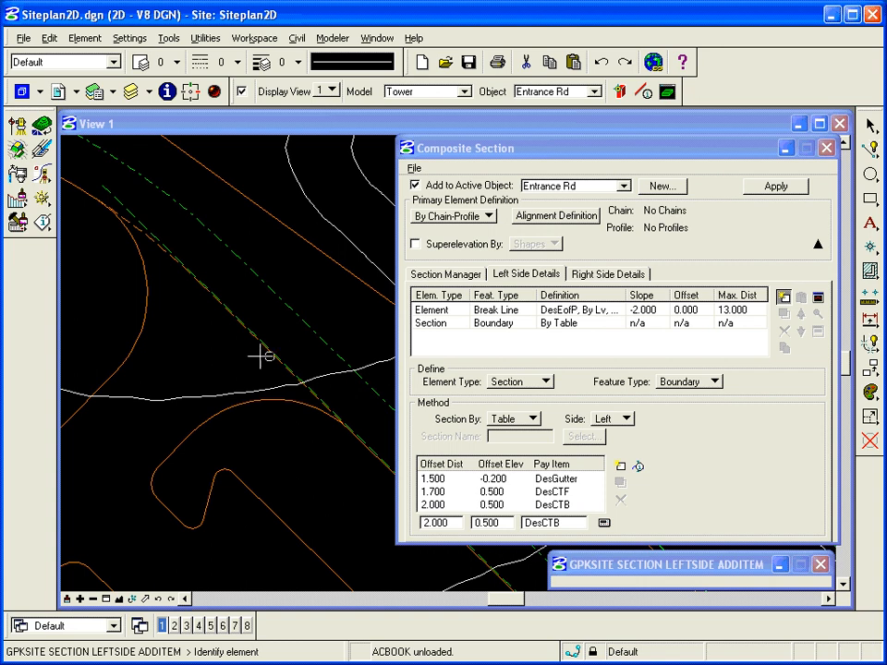
# - Starting from the left edge-of-pavement entry's settings, set the element type to Feature and the feature type to Boundary
pyautogui.click(458, 310)
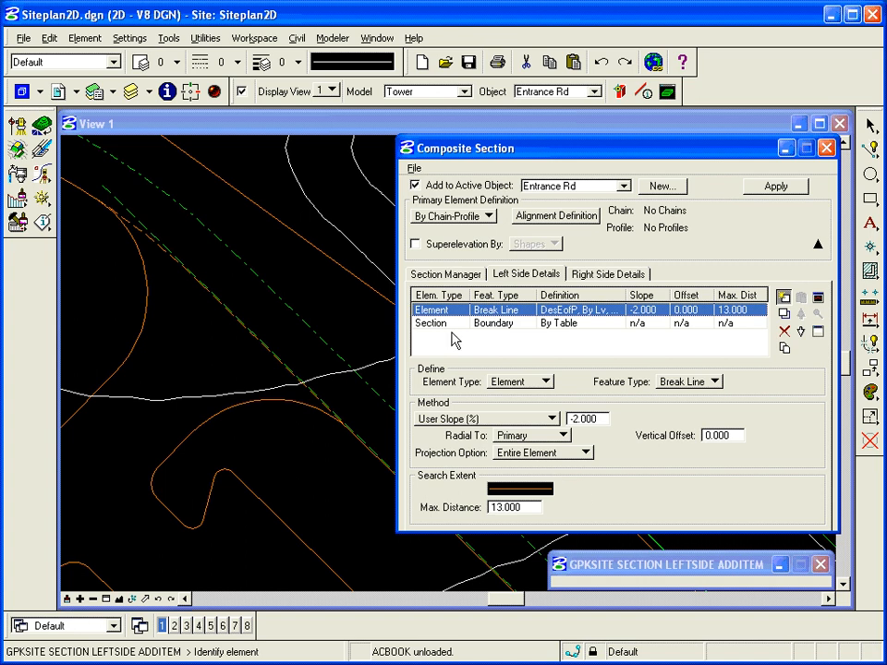
pyautogui.click(520, 381)
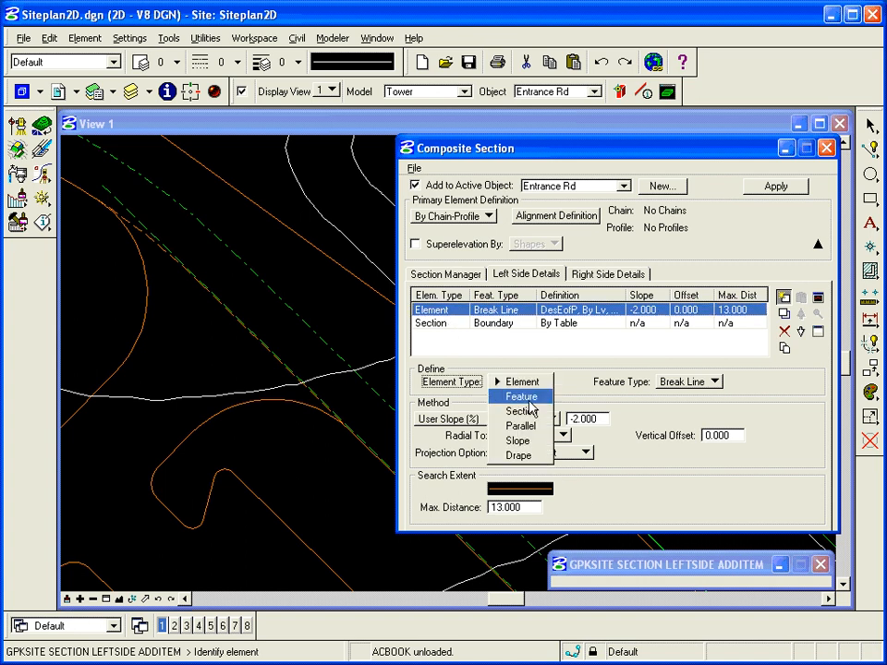
pyautogui.click(525, 396)
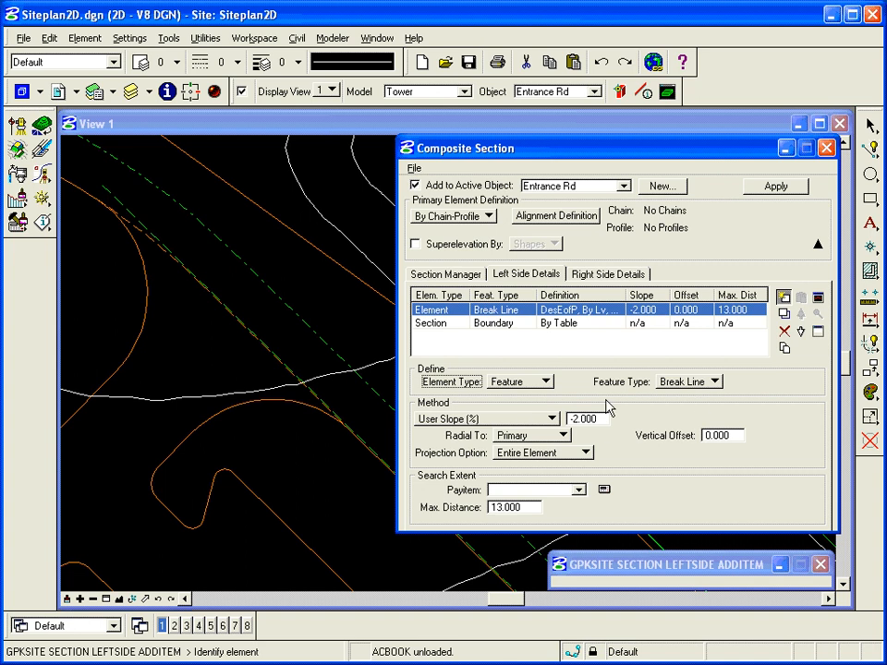
pyautogui.click(685, 381)
pyautogui.click(683, 369)
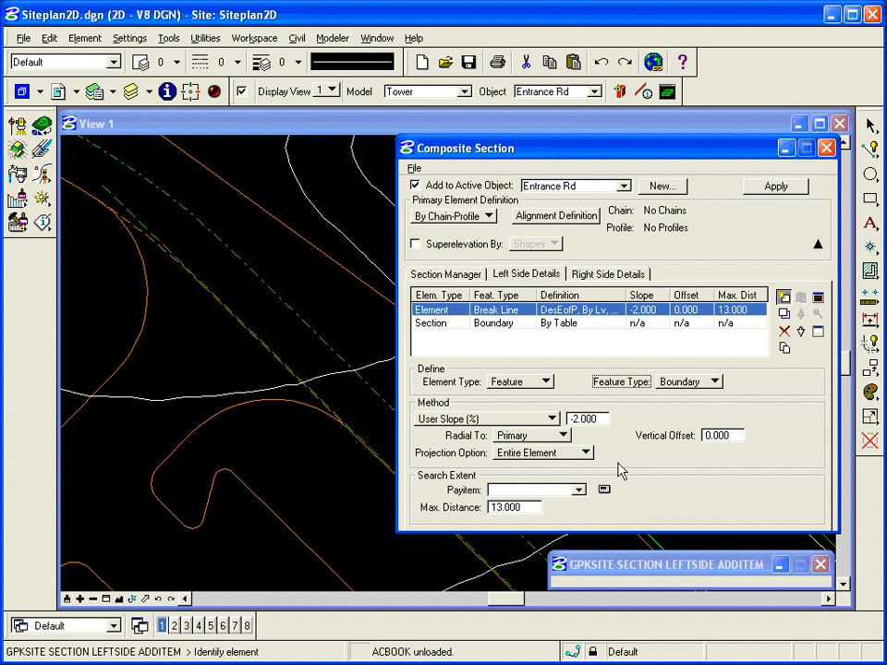
# - Assign the DesJoinLine pay item to the search extent by identifying the dashed join line in the drawing
pyautogui.click(605, 490)
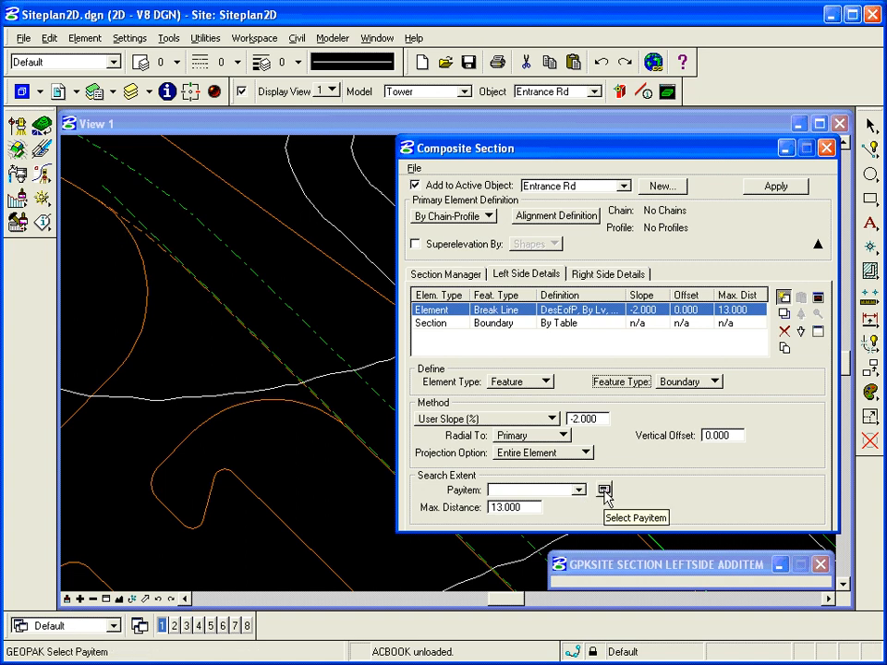
pyautogui.click(604, 490)
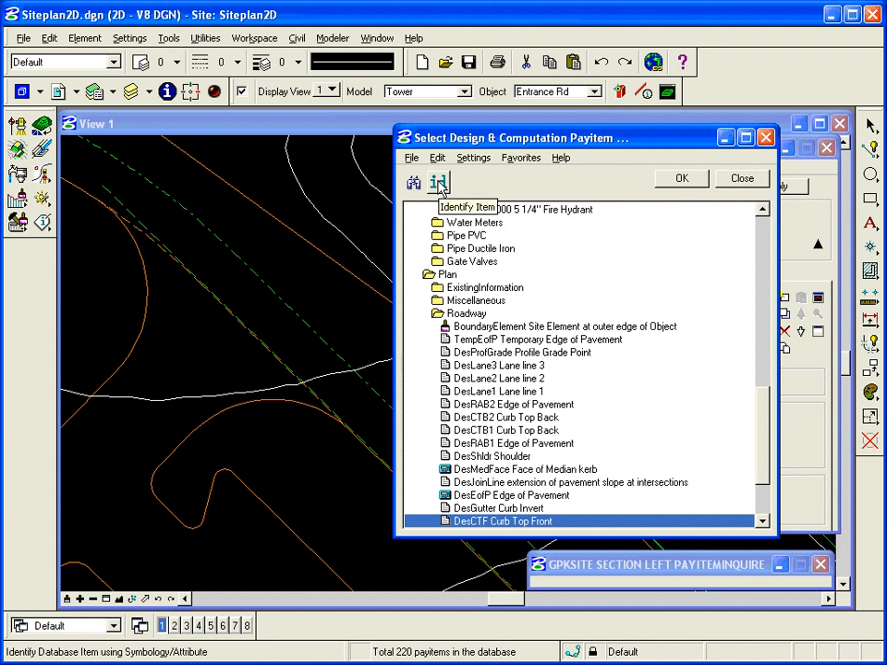
pyautogui.click(440, 184)
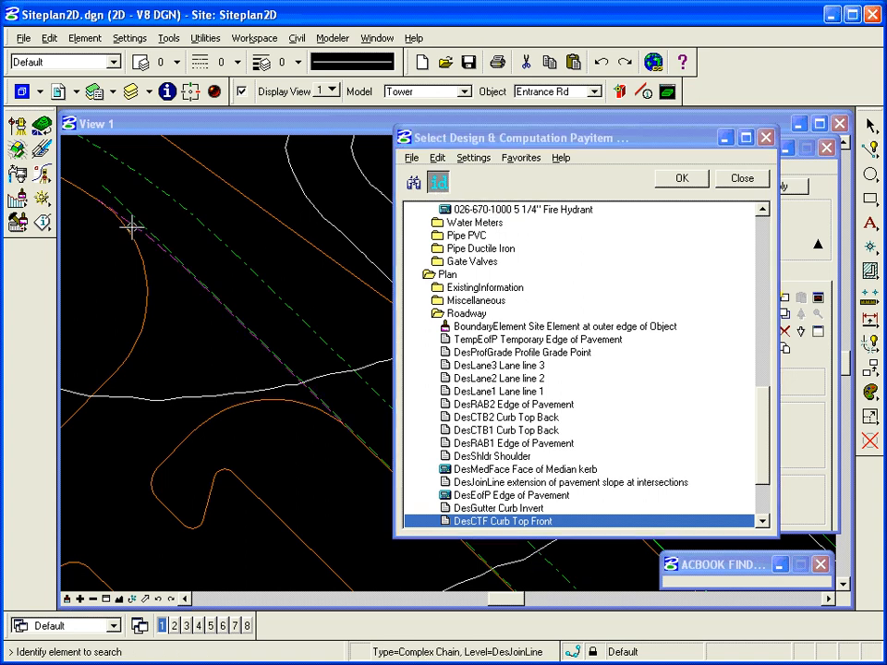
pyautogui.click(177, 226)
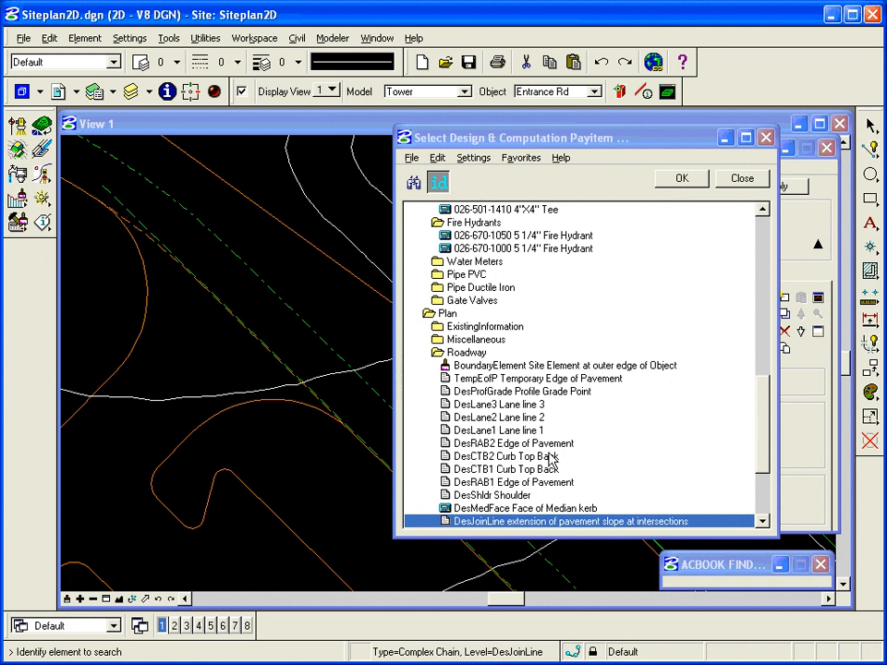
pyautogui.click(683, 179)
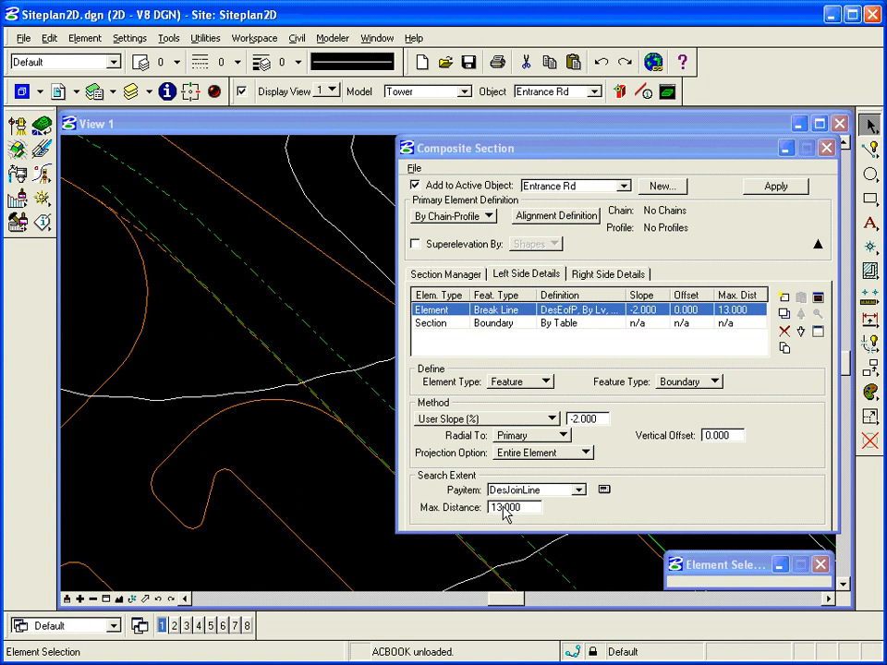
# - Add the DesJoinLine feature to the left side definition and move it to the start of the list
pyautogui.click(785, 300)
pyautogui.click(594, 337)
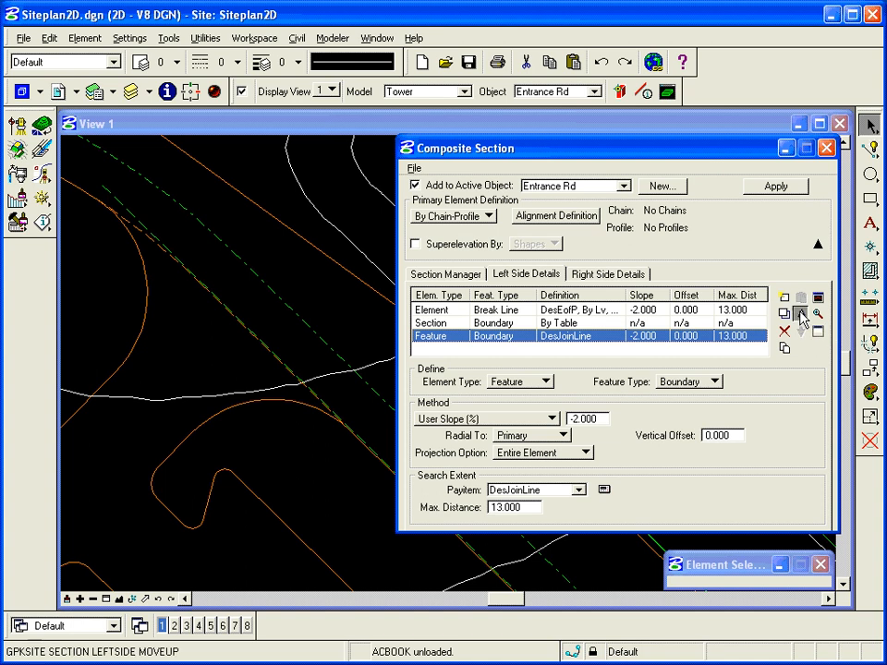
pyautogui.click(800, 315)
pyautogui.click(800, 316)
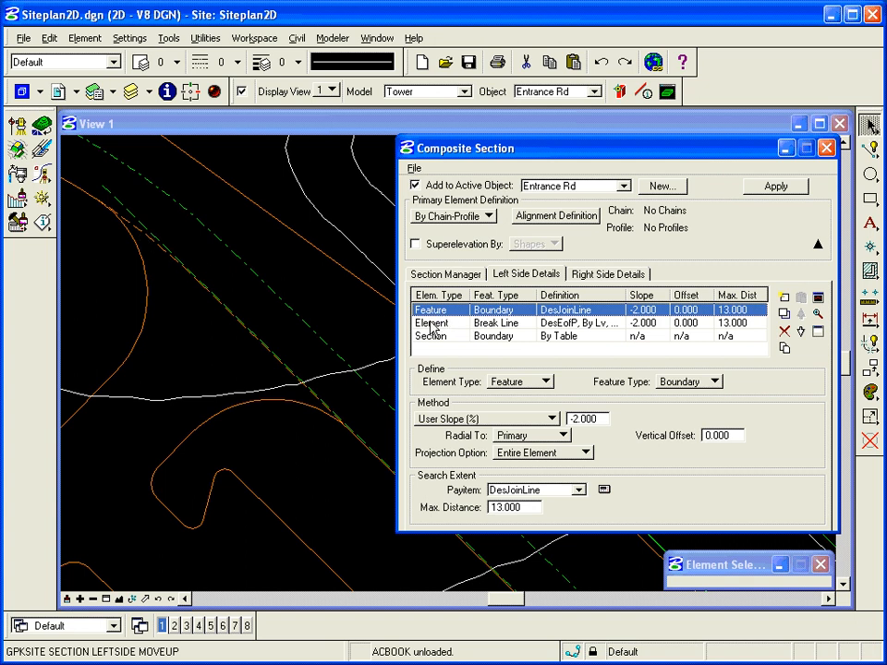
# - Copy all three left side entries and paste them into the right side definition
pyautogui.keyDown('shift'); pyautogui.click(476, 338); pyautogui.keyUp('shift')
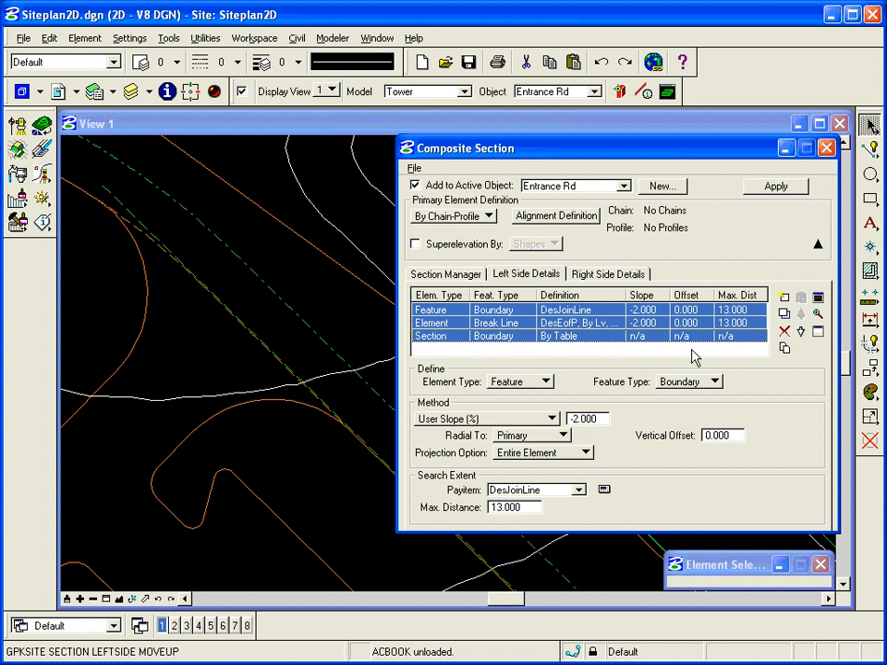
pyautogui.click(784, 351)
pyautogui.click(597, 278)
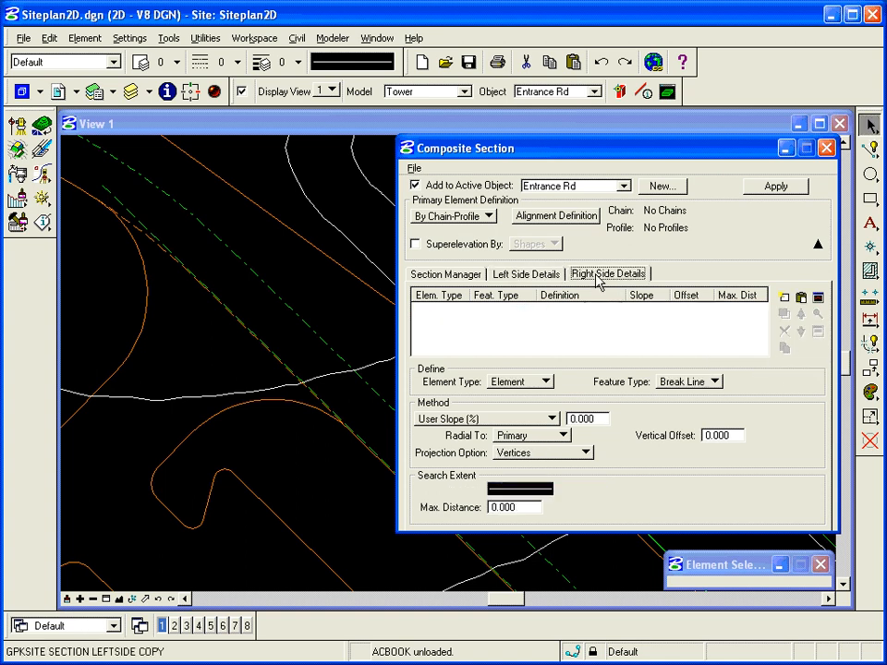
pyautogui.click(801, 298)
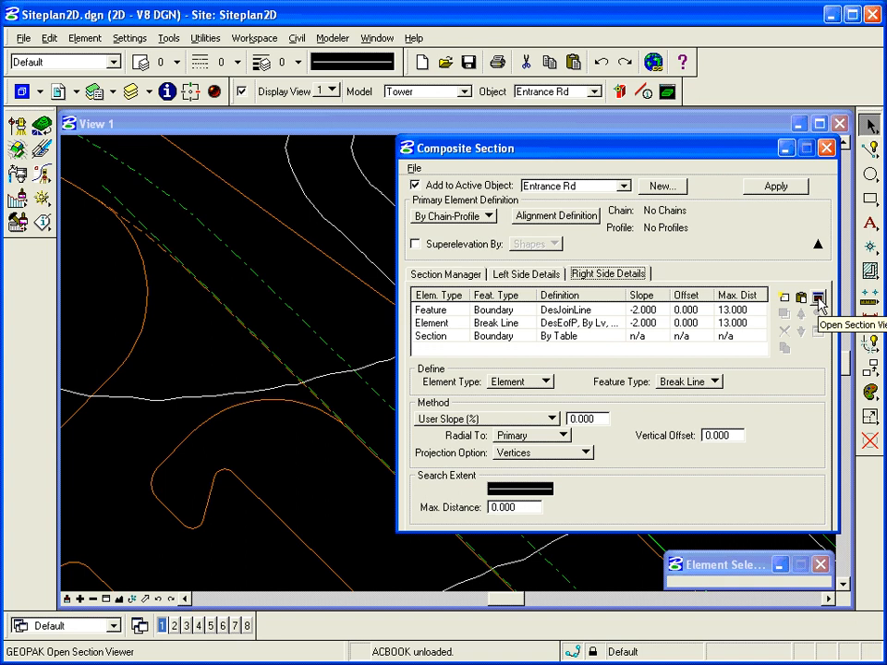
# - Preview the right side in the Composite Section Viewer and examine the road's lines in the drawing
pyautogui.click(818, 298)
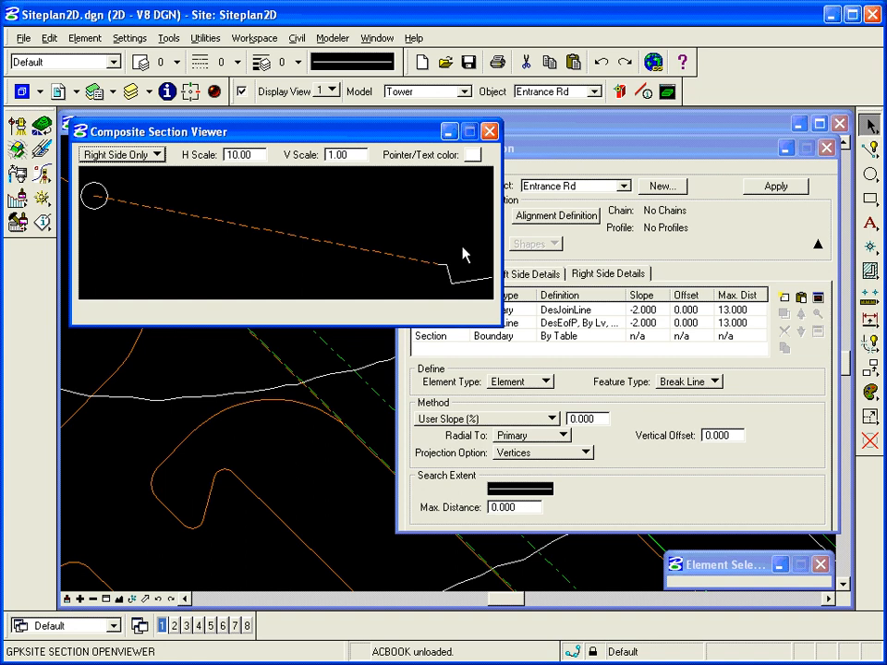
pyautogui.click(490, 132)
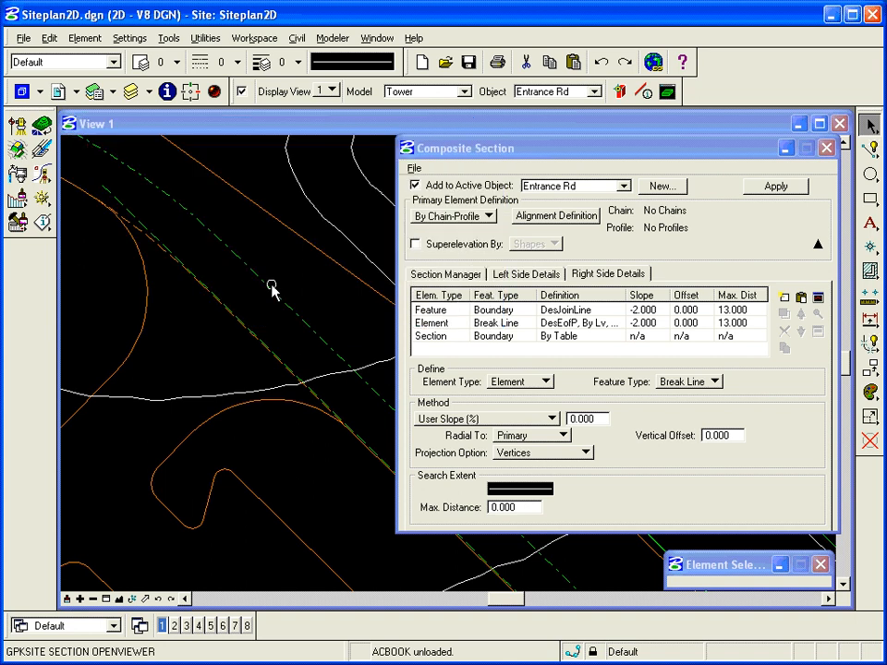
pyautogui.moveTo(488, 149); pyautogui.dragTo(661, 157)
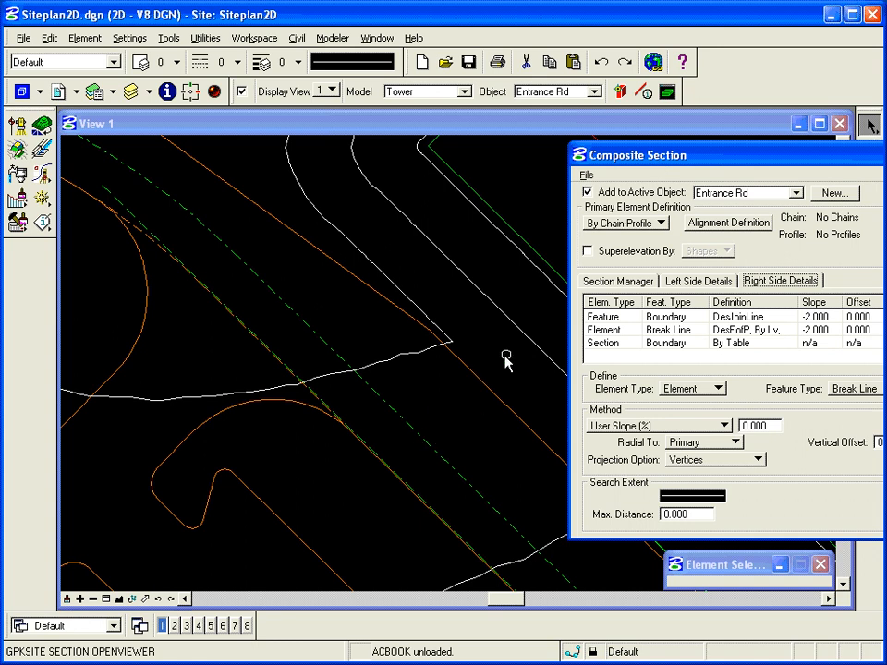
pyautogui.moveTo(640, 166); pyautogui.dragTo(395, 164)
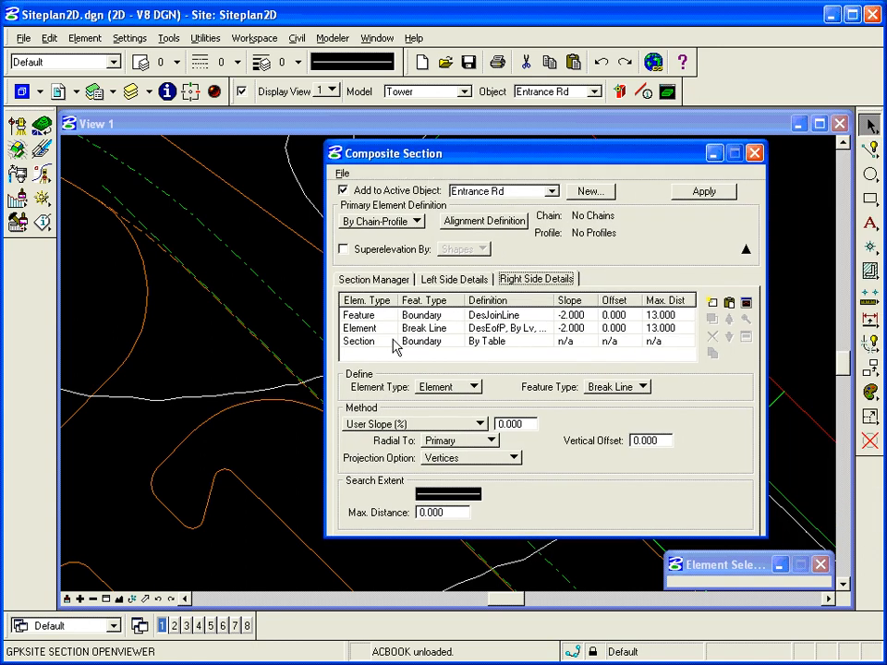
# - Update the right side's DesEofP entry to a maximum distance of 23 and preview the changed section
pyautogui.click(363, 330)
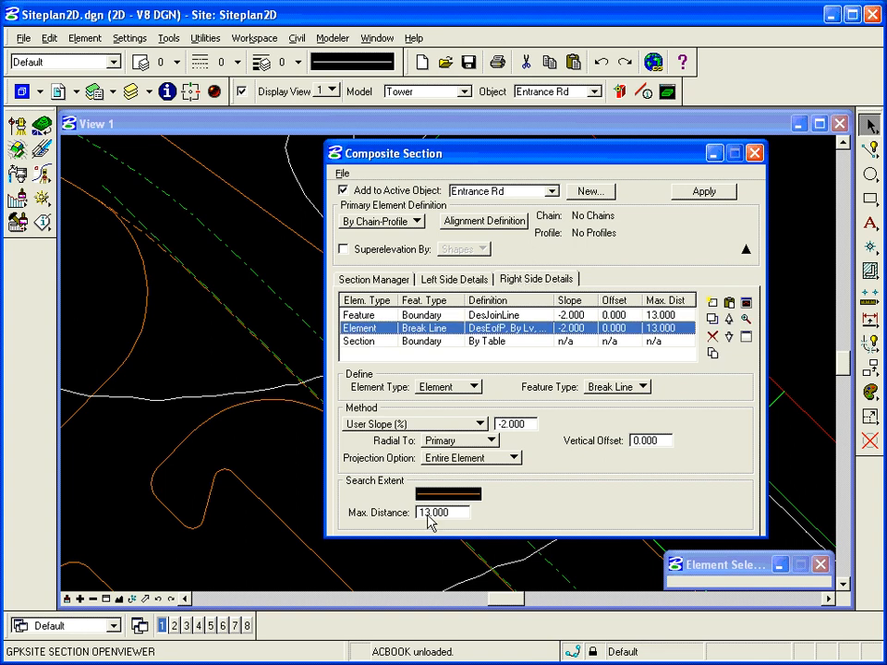
pyautogui.moveTo(479, 150); pyautogui.dragTo(525, 453)
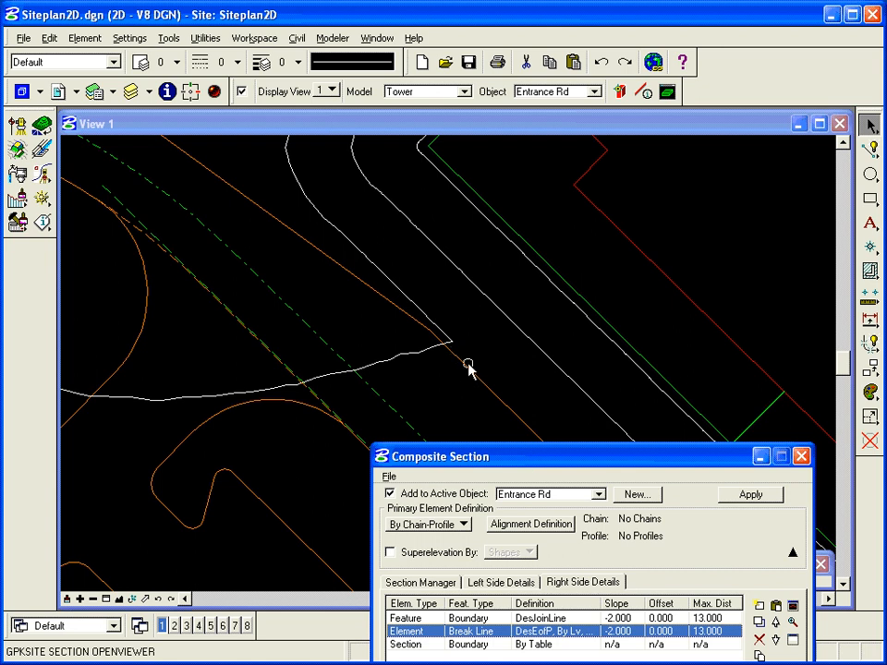
pyautogui.moveTo(504, 456); pyautogui.dragTo(471, 172)
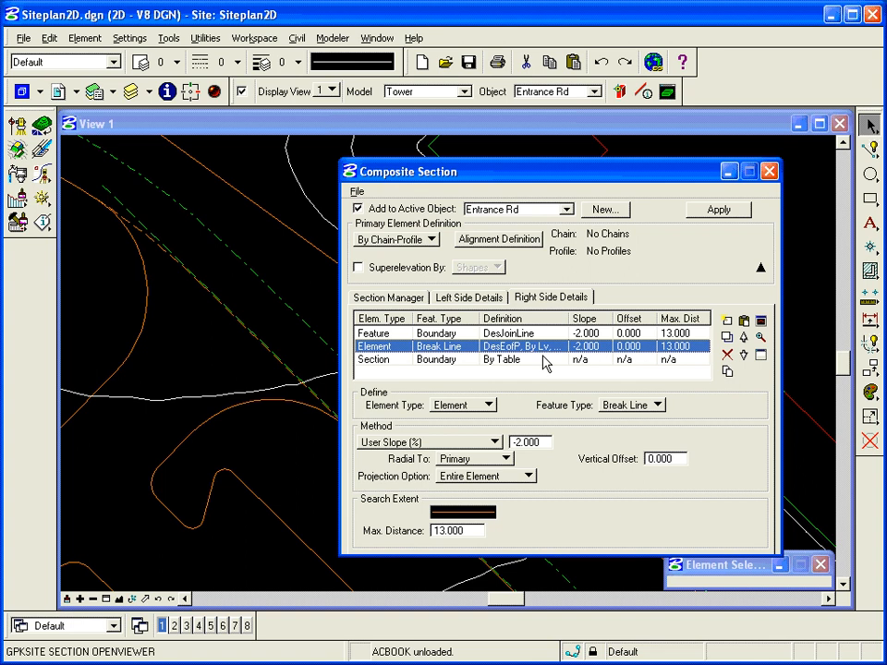
pyautogui.click(464, 533)
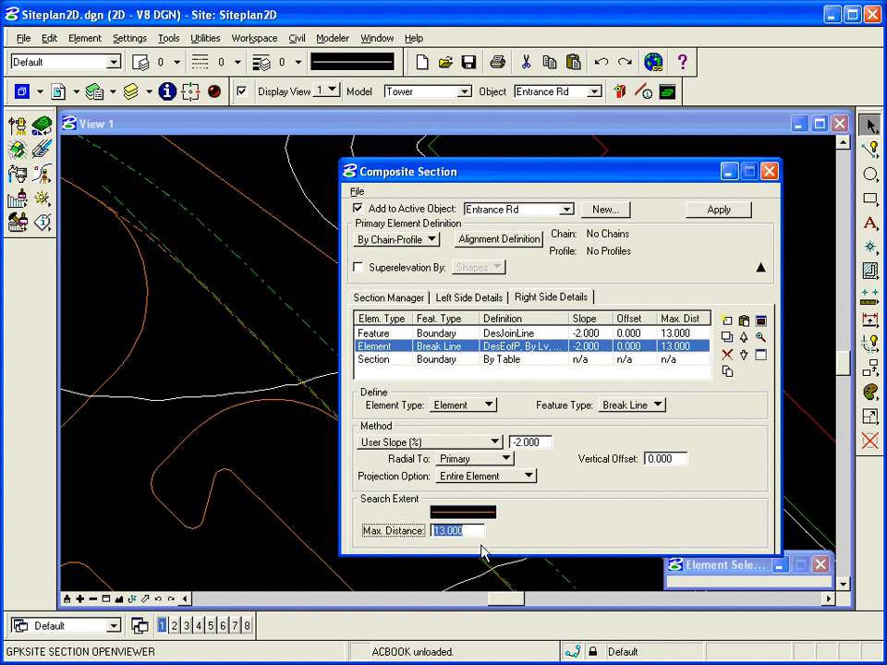
pyautogui.write('23')
pyautogui.press('Tab')
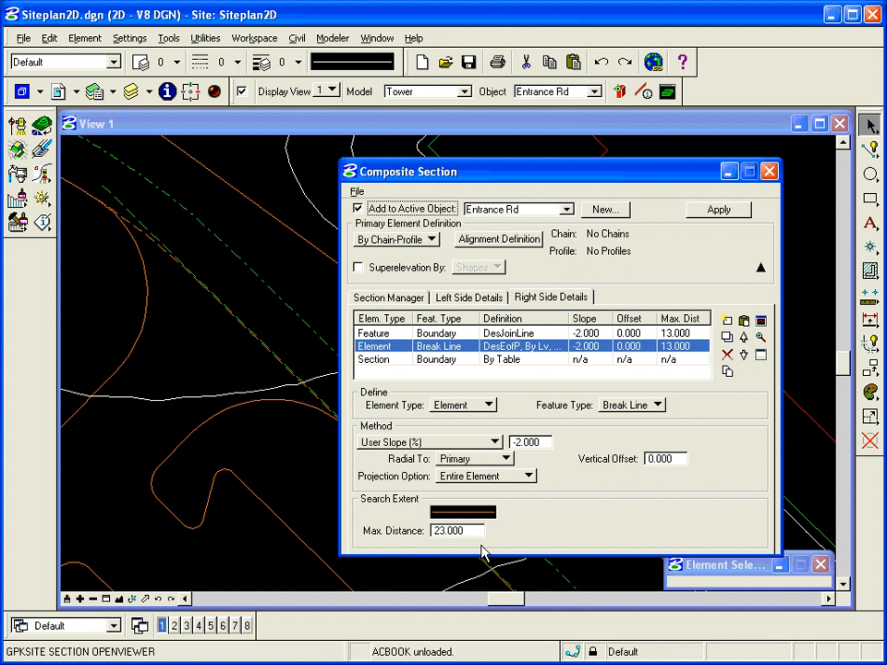
pyautogui.click(729, 339)
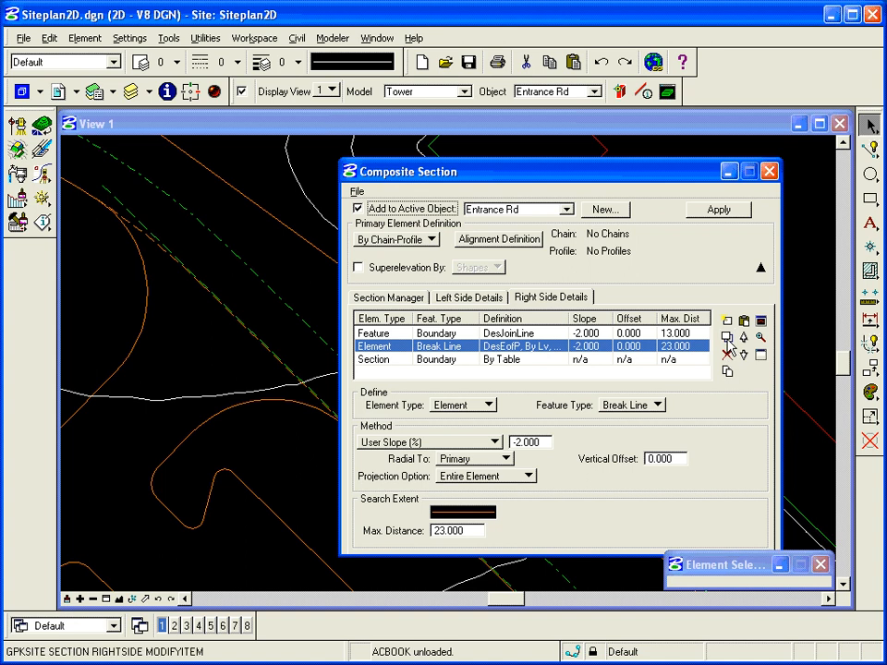
pyautogui.click(761, 321)
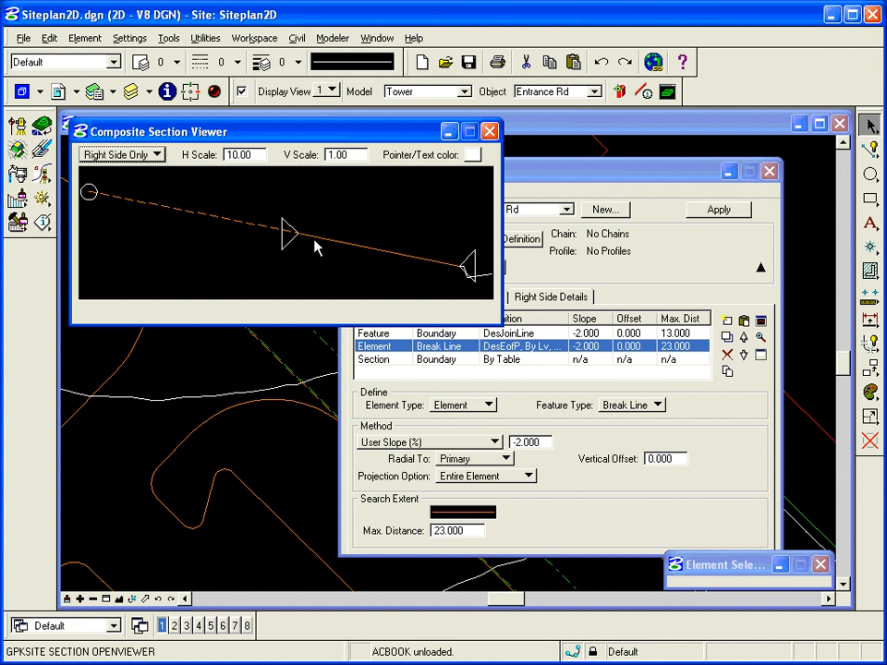
pyautogui.click(491, 132)
# - Update the right side's By Table section entry to use the Right side and preview it in the Composite Section Viewer
pyautogui.click(445, 360)
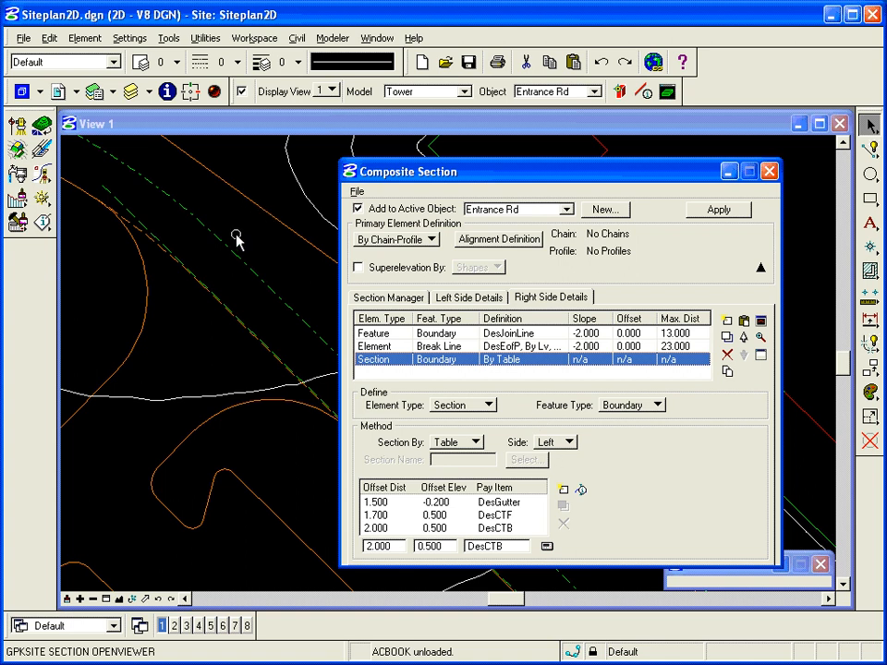
pyautogui.click(570, 442)
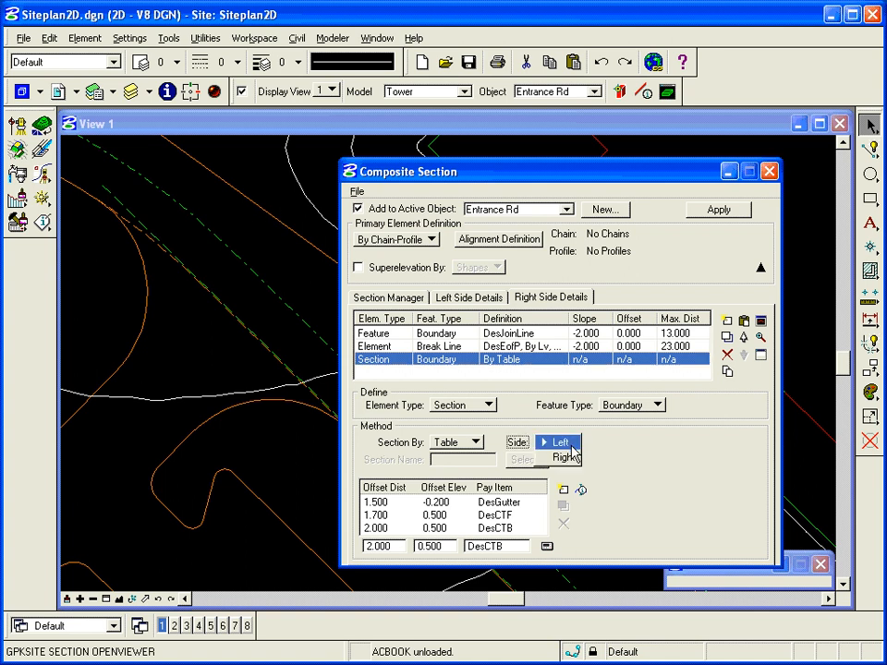
pyautogui.click(568, 460)
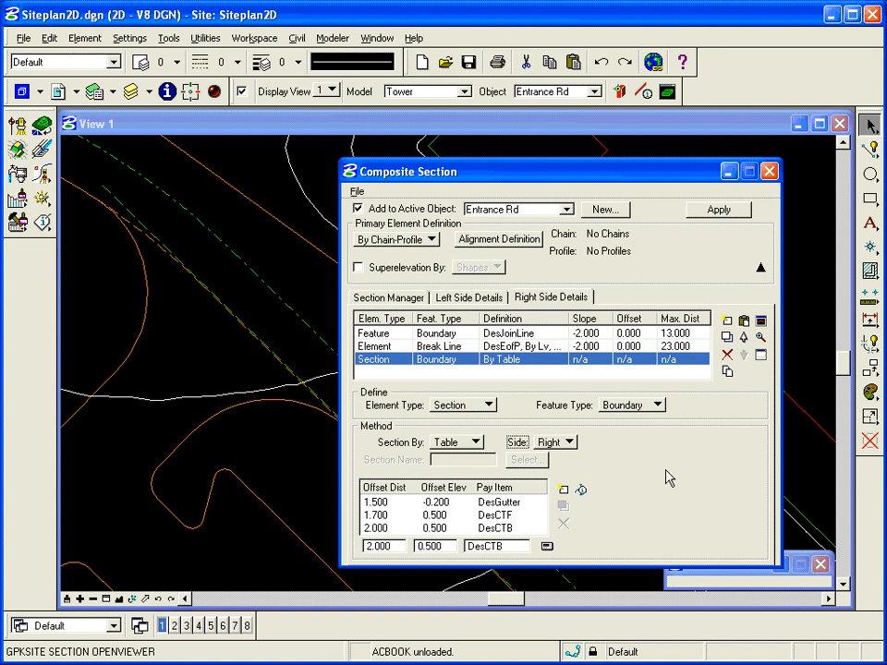
pyautogui.click(728, 338)
pyautogui.click(760, 322)
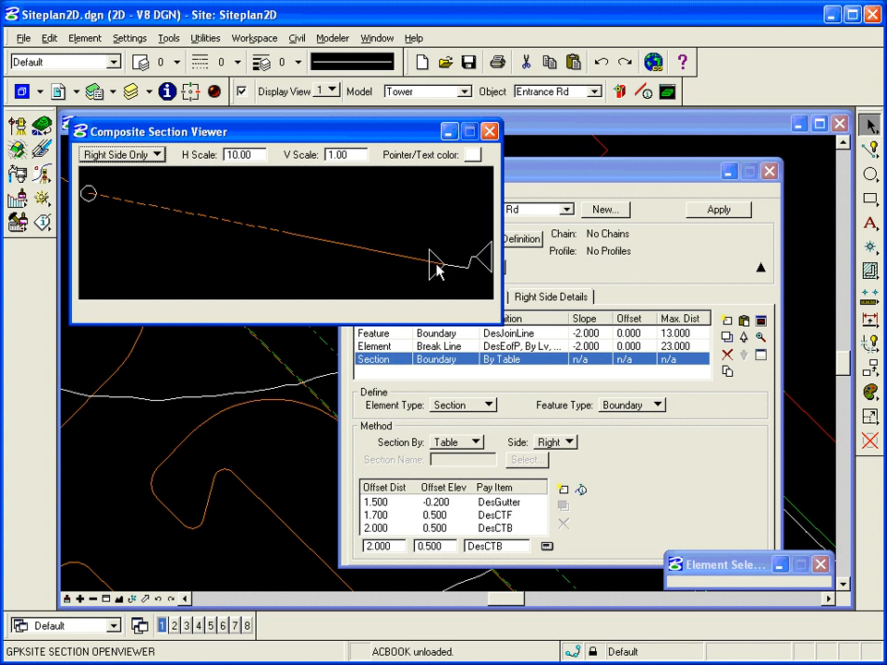
pyautogui.click(490, 131)
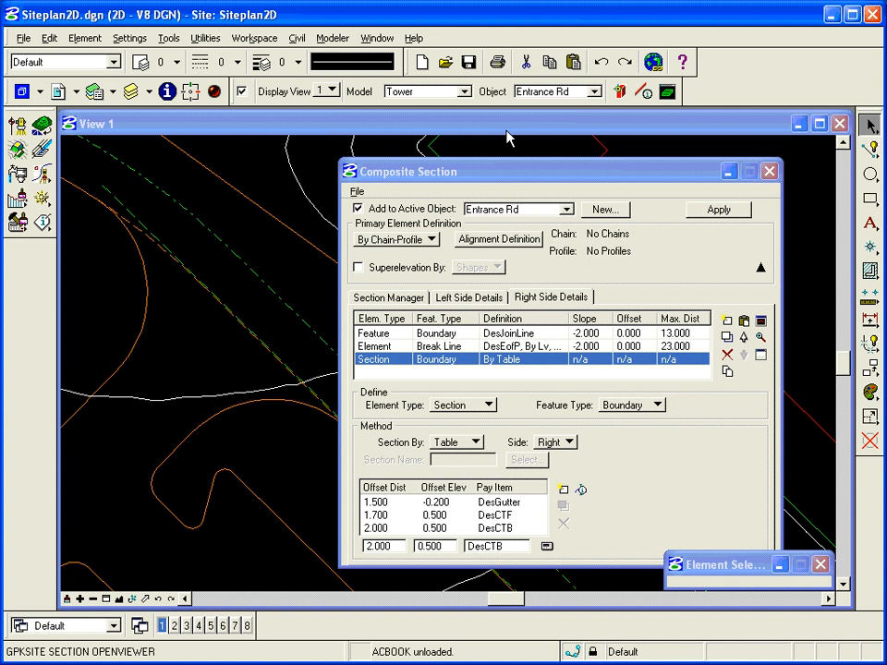
pyautogui.click(357, 192)
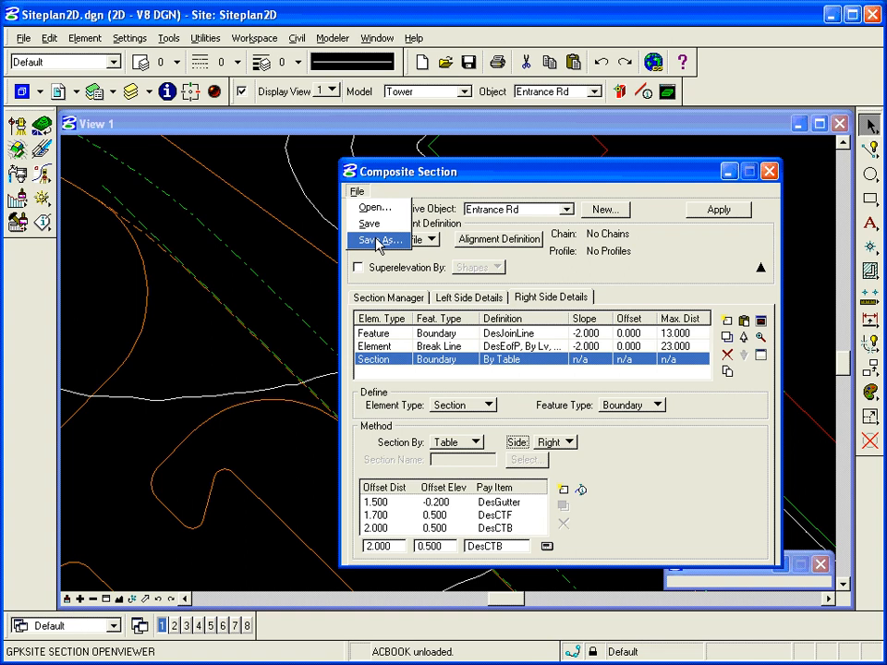
pyautogui.click(377, 241)
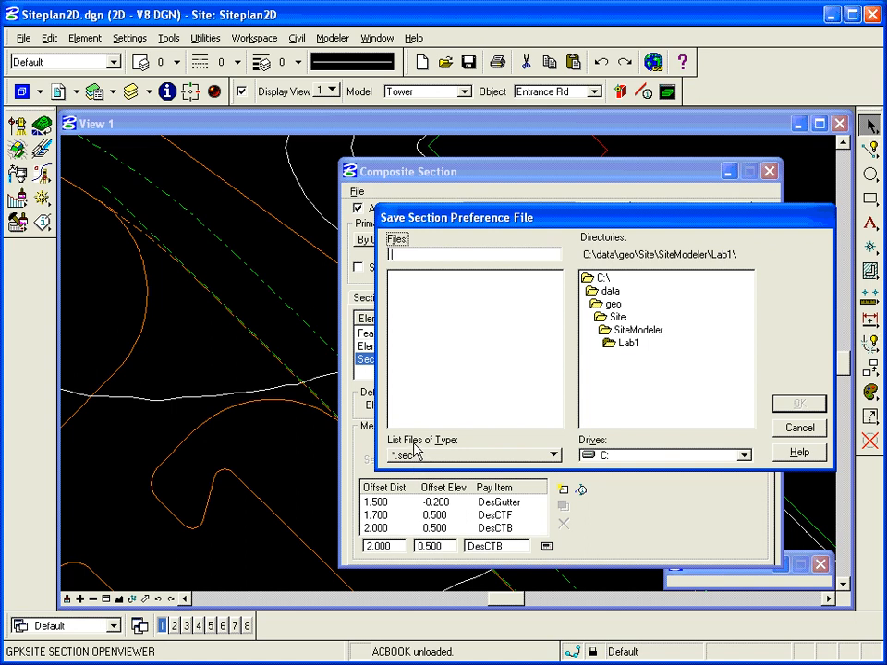
pyautogui.click(788, 428)
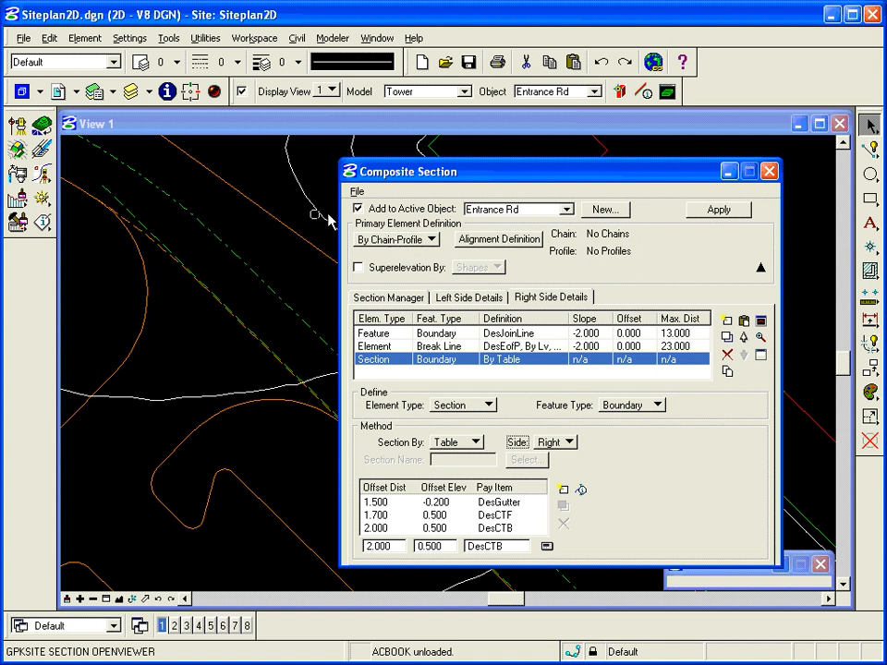
# - Define the primary element by chain-profile using job200.gpk, chain ENTRAN and profile ENTRANDES
pyautogui.click(406, 239)
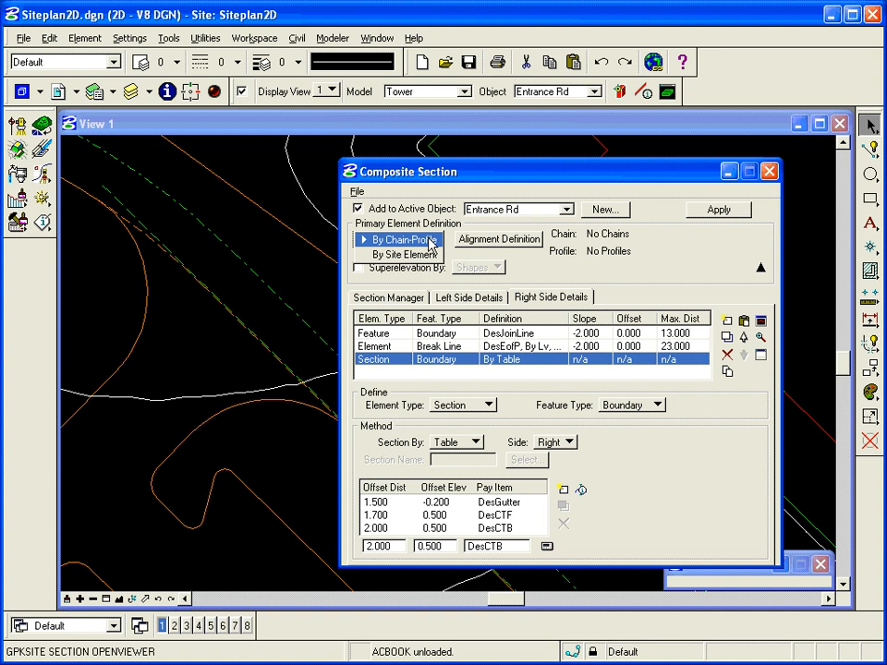
pyautogui.click(428, 240)
pyautogui.click(499, 239)
pyautogui.moveTo(752, 325); pyautogui.dragTo(669, 242)
pyautogui.click(669, 258)
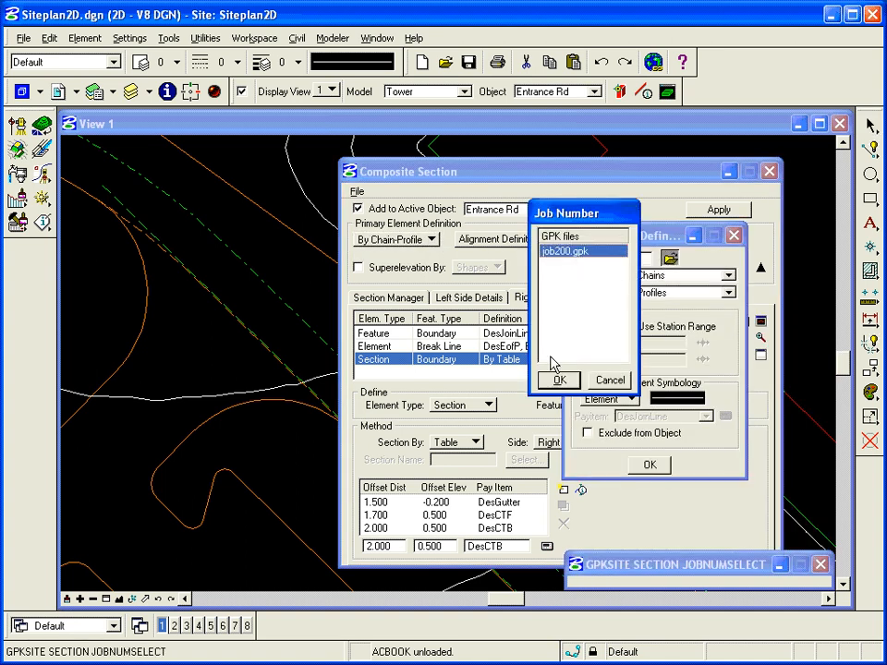
pyautogui.click(559, 380)
pyautogui.click(669, 276)
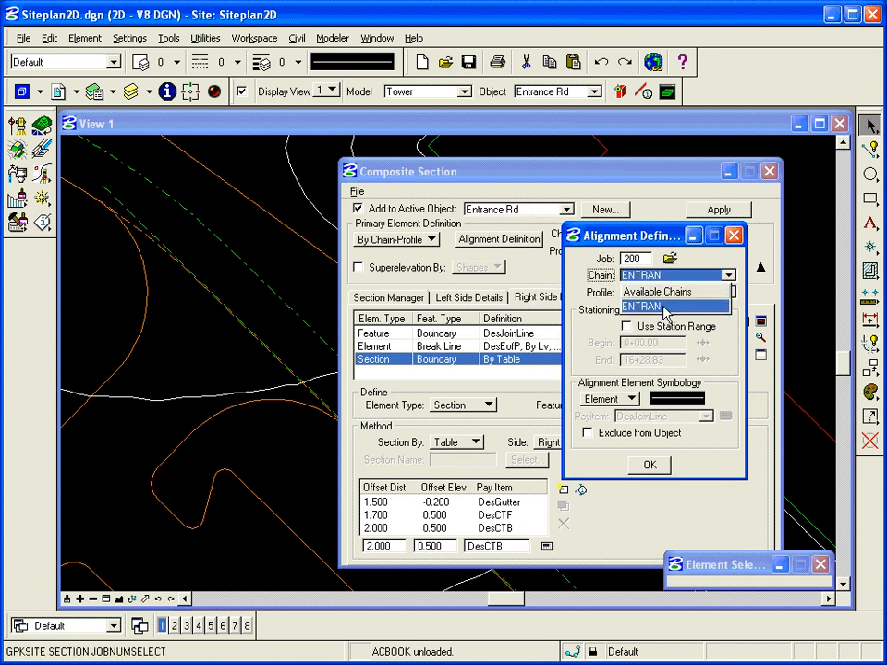
pyautogui.click(663, 309)
pyautogui.click(728, 292)
pyautogui.click(648, 323)
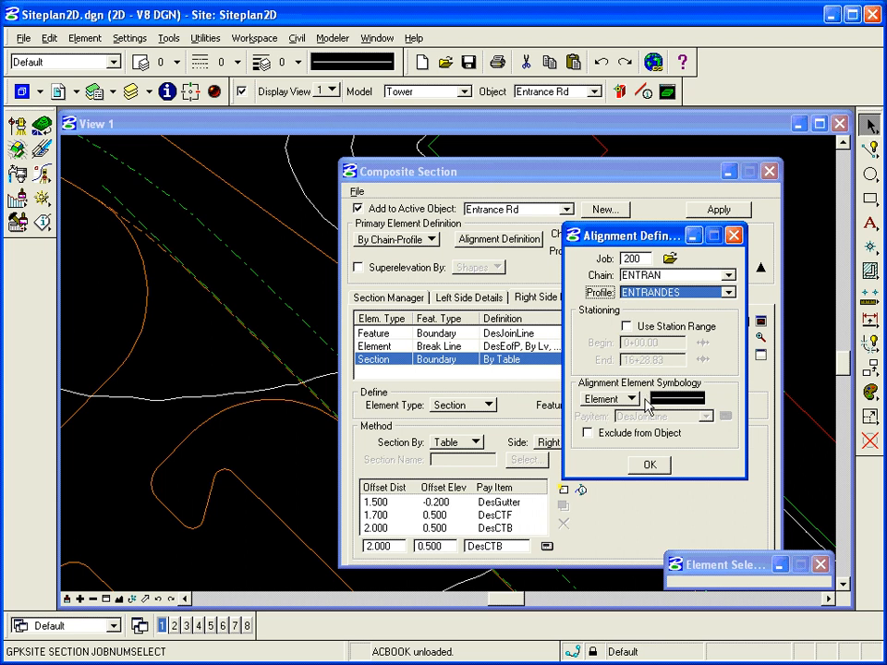
# - Set the alignment element symbology to Feature with the DesChains pay item and accept the alignment definition
pyautogui.click(612, 398)
pyautogui.click(628, 413)
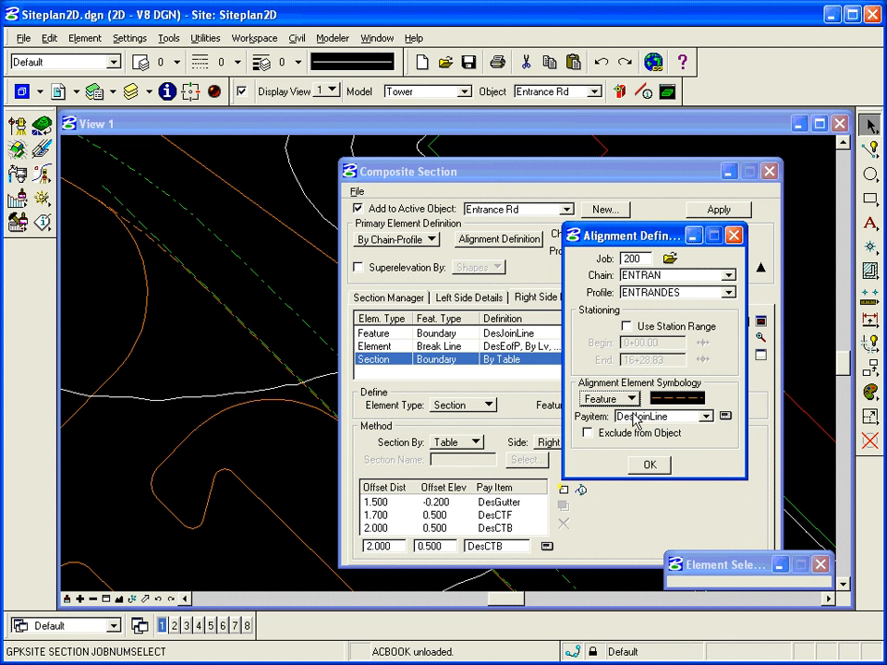
pyautogui.click(726, 417)
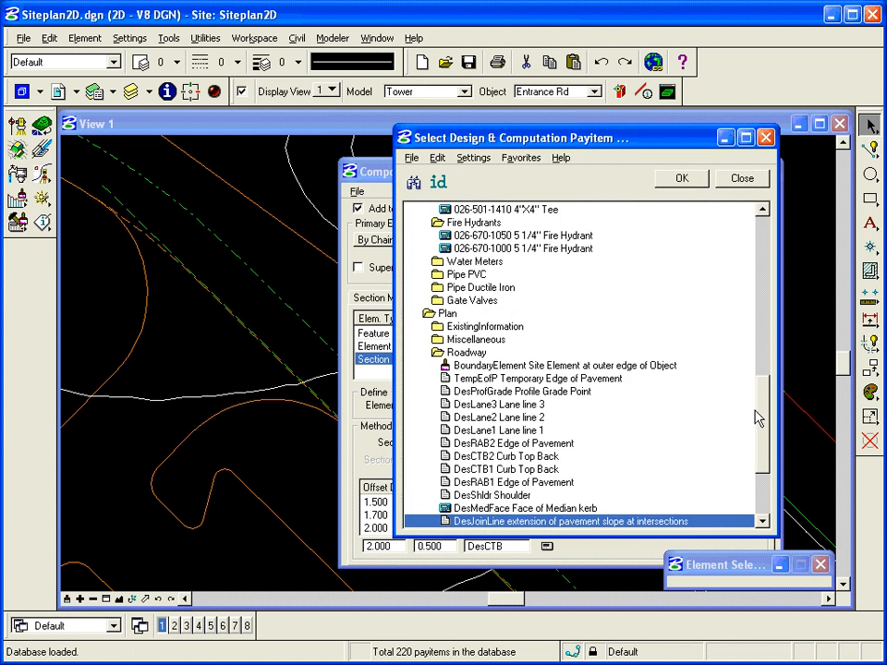
pyautogui.moveTo(764, 473); pyautogui.dragTo(760, 251)
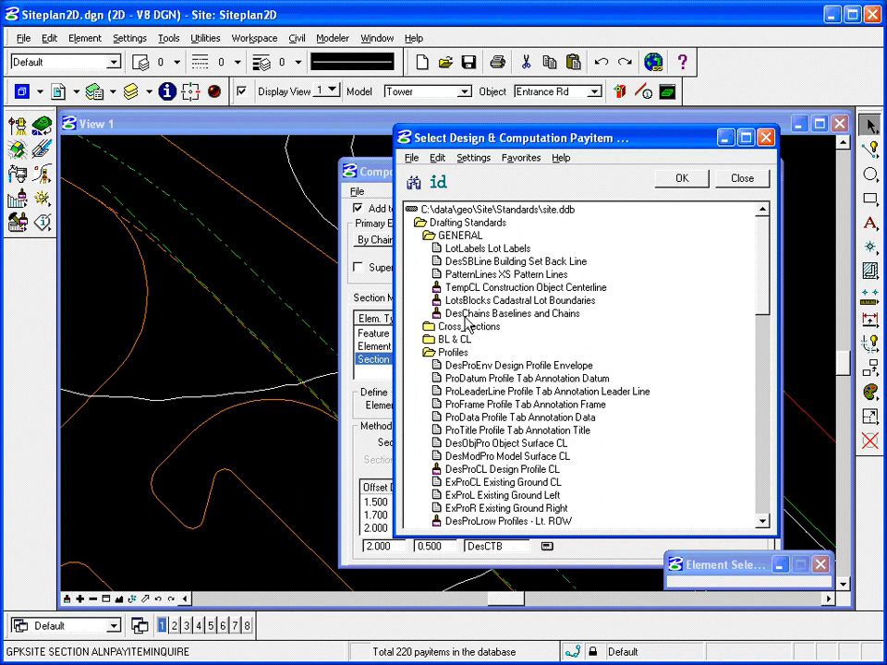
pyautogui.click(476, 315)
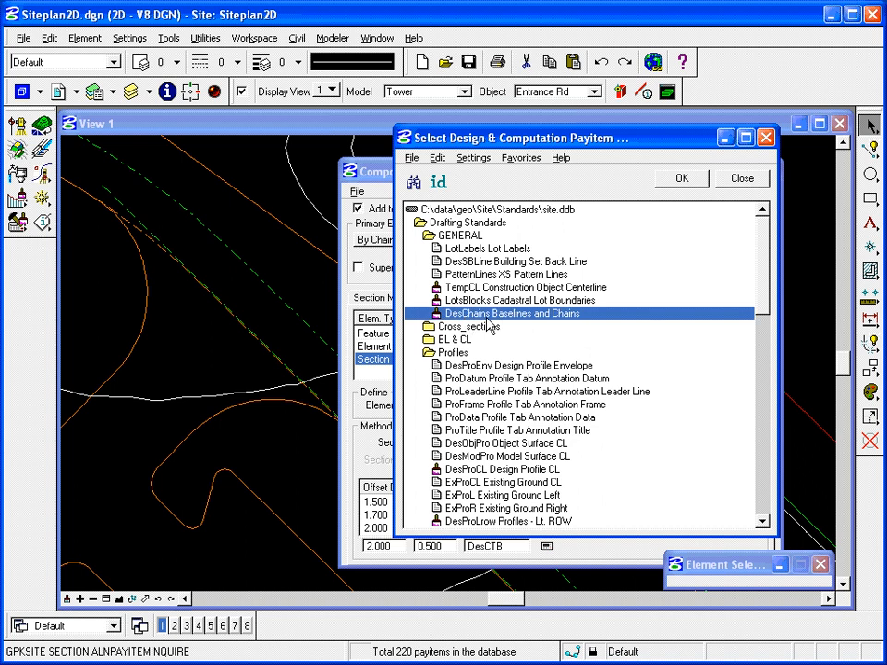
pyautogui.click(682, 179)
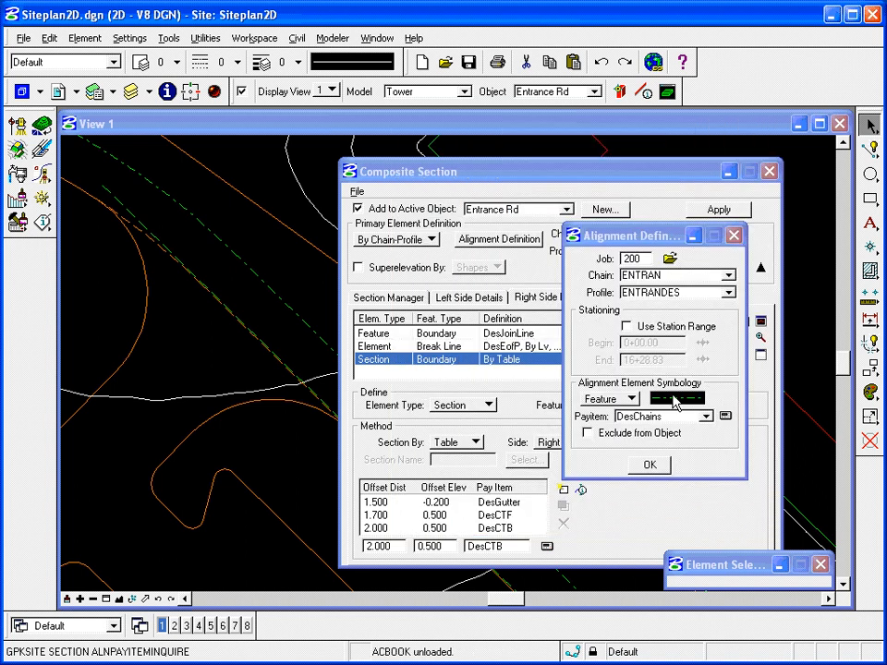
pyautogui.moveTo(676, 401)
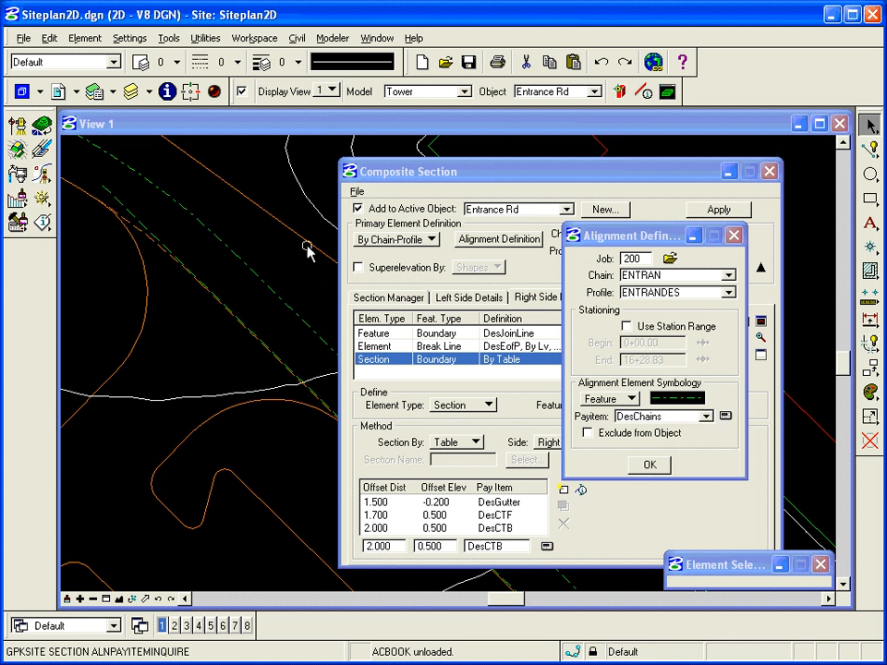
pyautogui.click(651, 467)
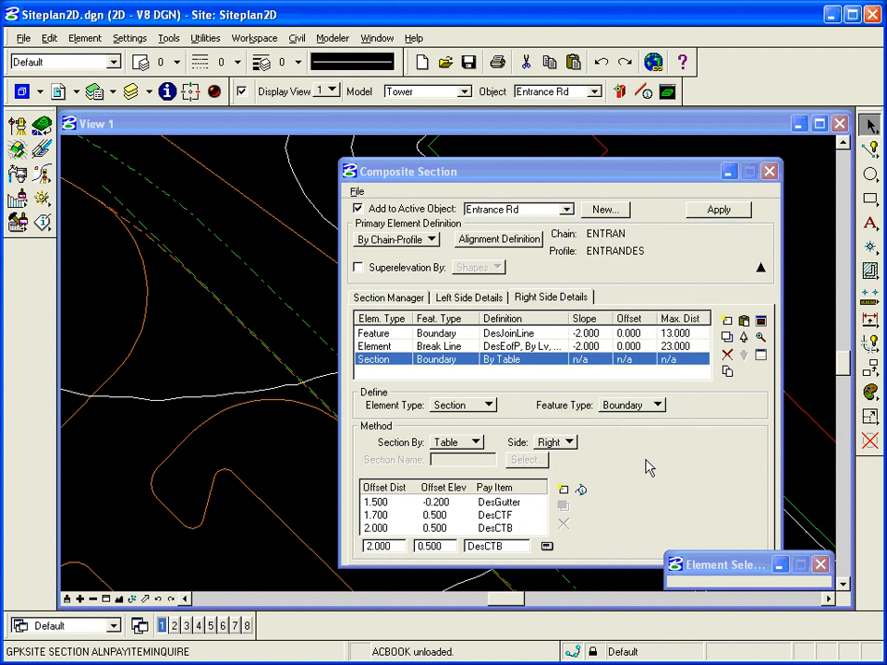
# - Delete the existing DesChains road centerline from the drawing and apply the composite section to the Entrance Rd object
pyautogui.click(871, 440)
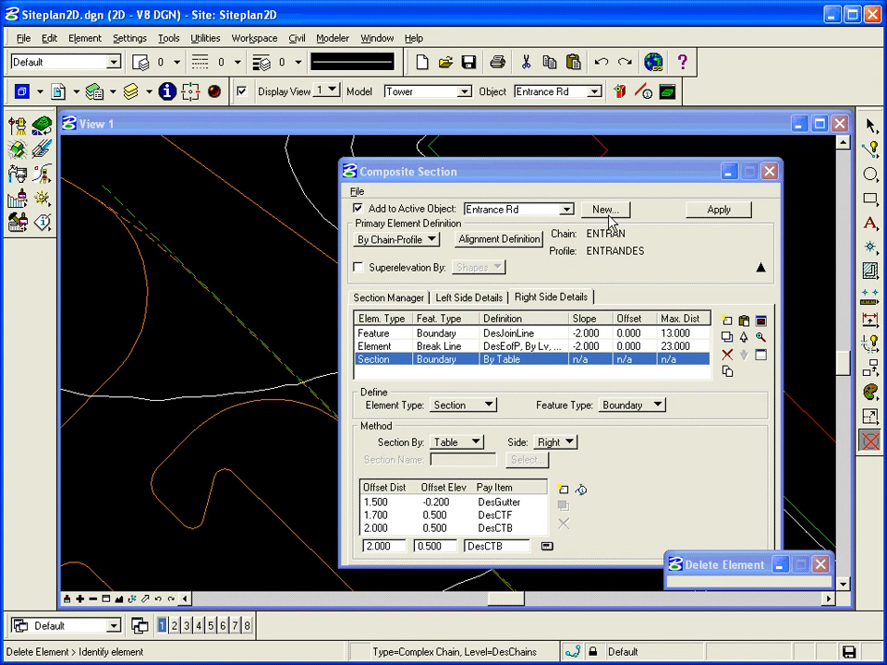
pyautogui.click(760, 268)
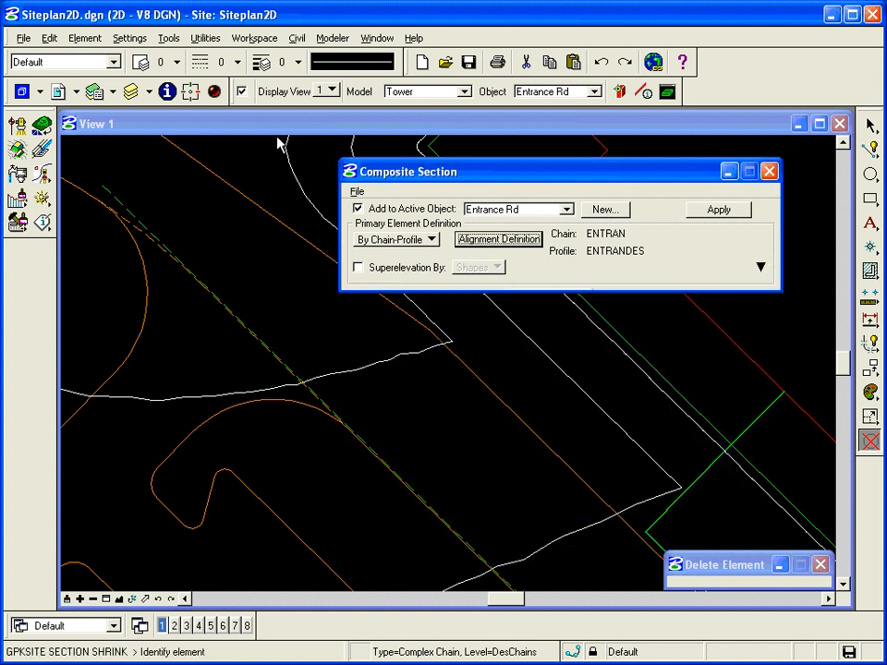
pyautogui.click(93, 599)
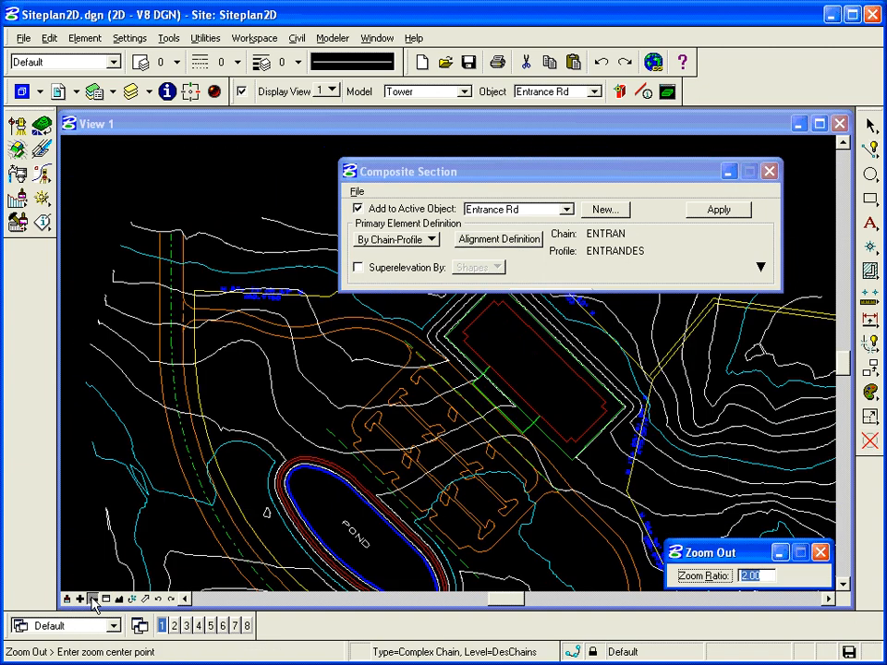
pyautogui.click(718, 210)
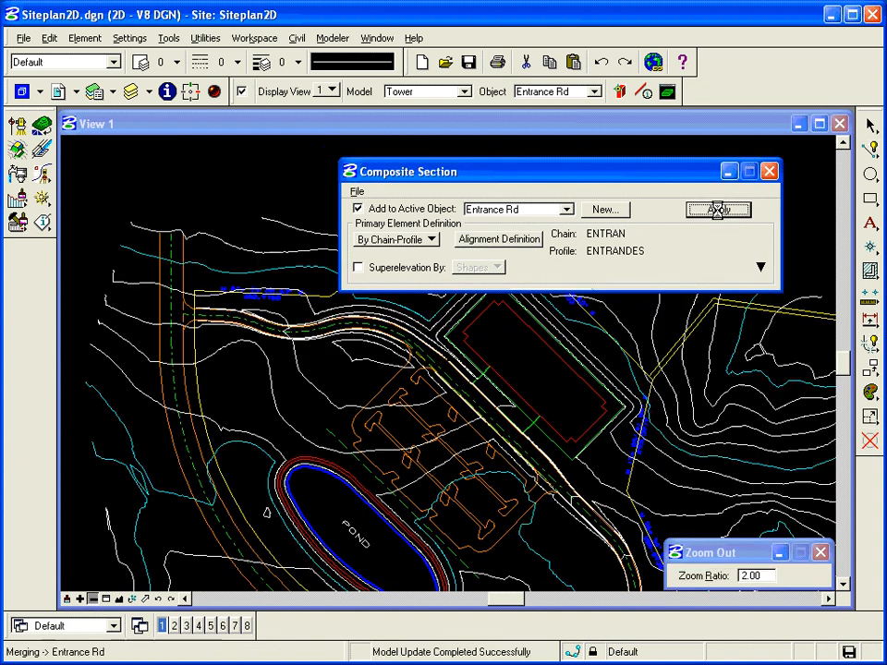